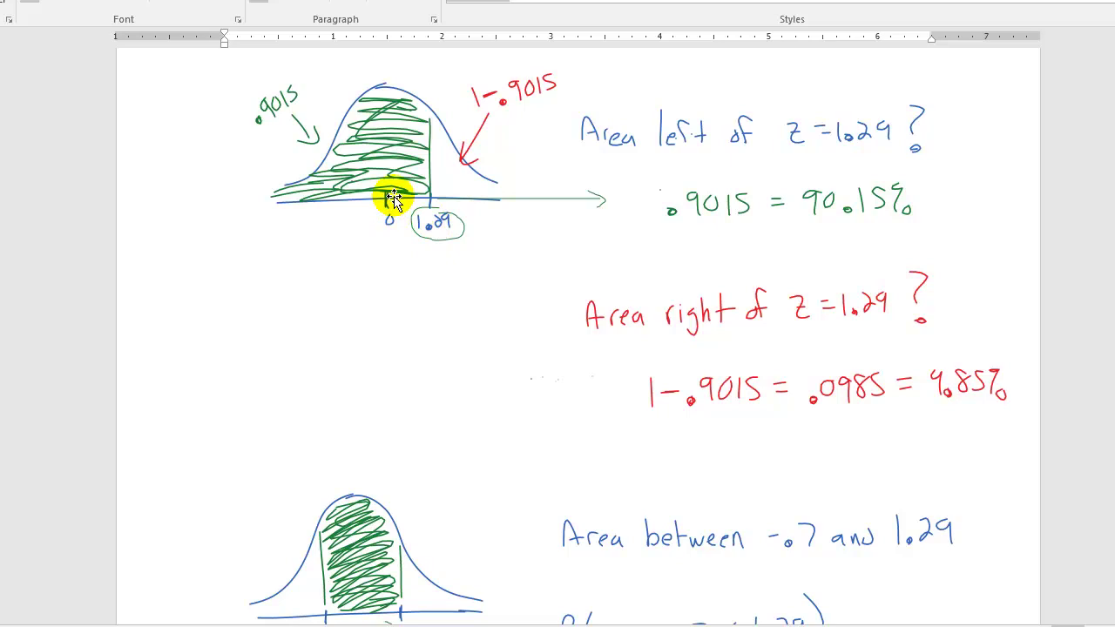
Draw a small pen tick over the 0 mark on the first shaded curve's horizontal axis.
drag(386, 188, 389, 216)
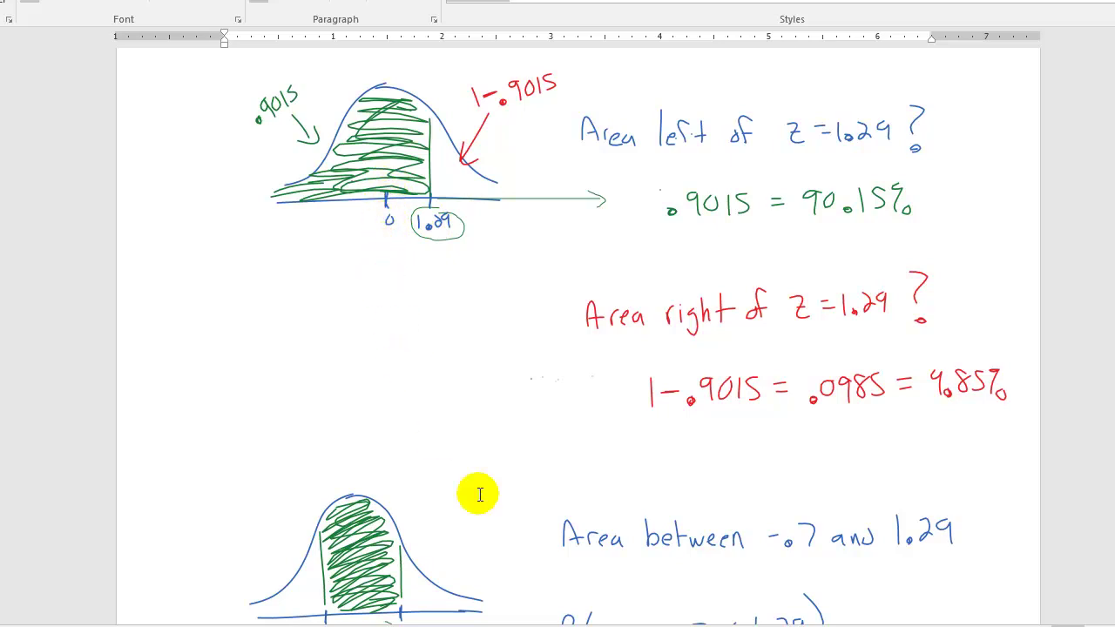
Insert normaldist(0,1) from the keypad's Dist functions into the first Desmos expression.
click(545, 623)
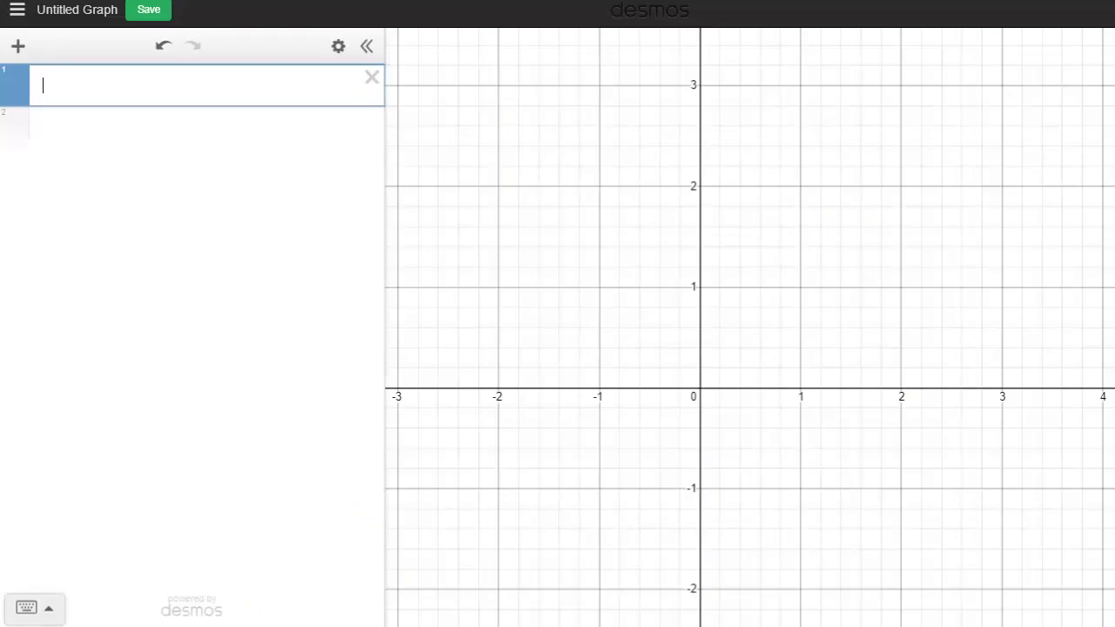
click(73, 80)
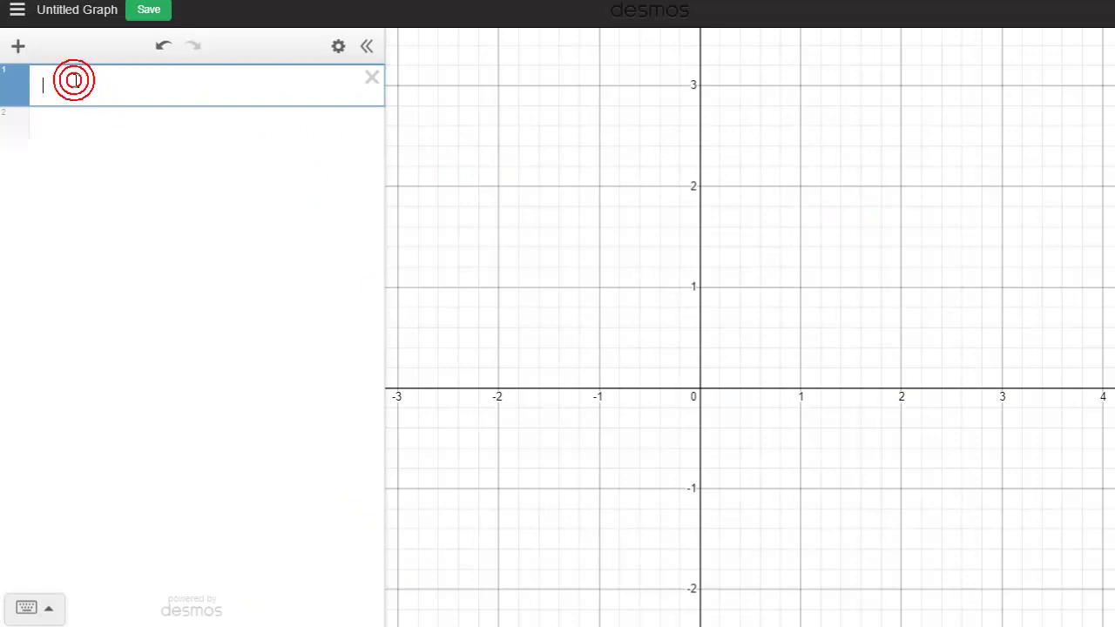
click(44, 605)
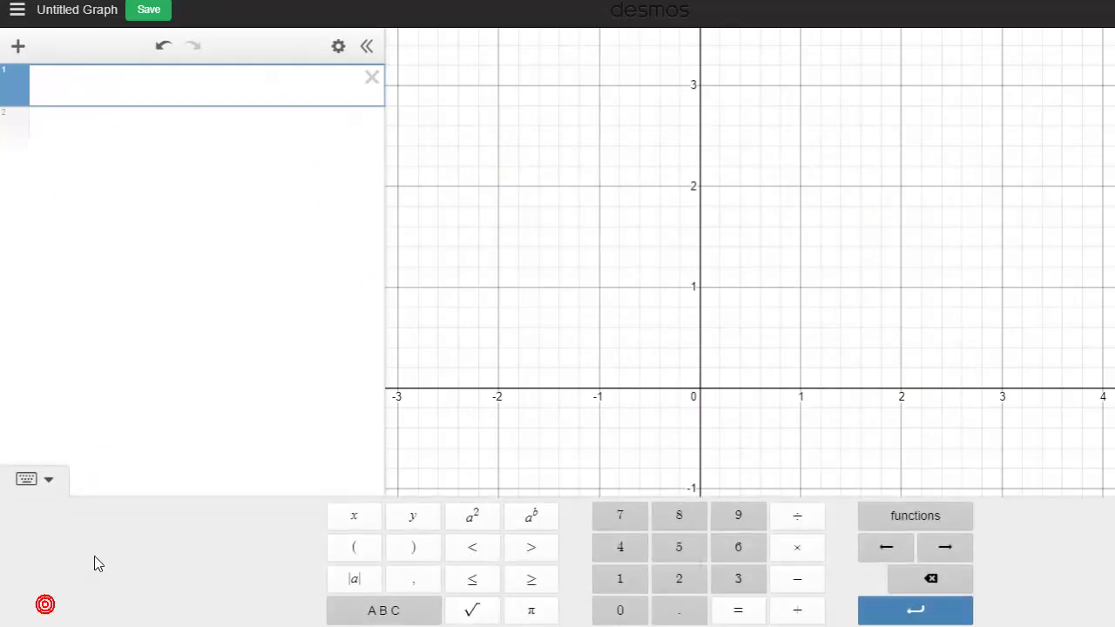
click(915, 514)
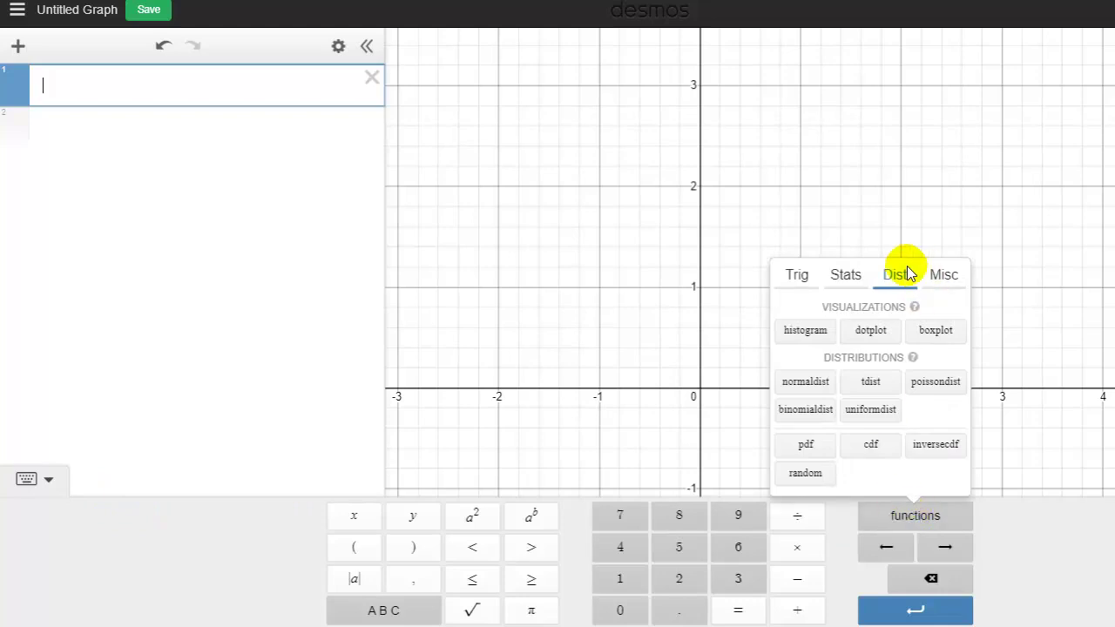
click(850, 276)
click(798, 275)
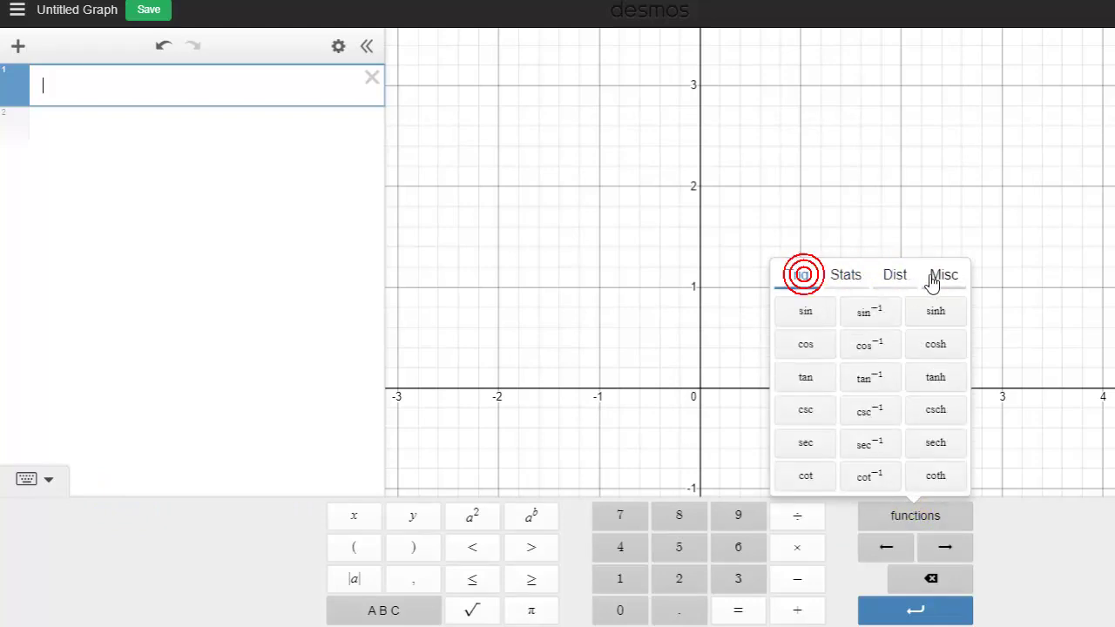
click(941, 274)
click(898, 277)
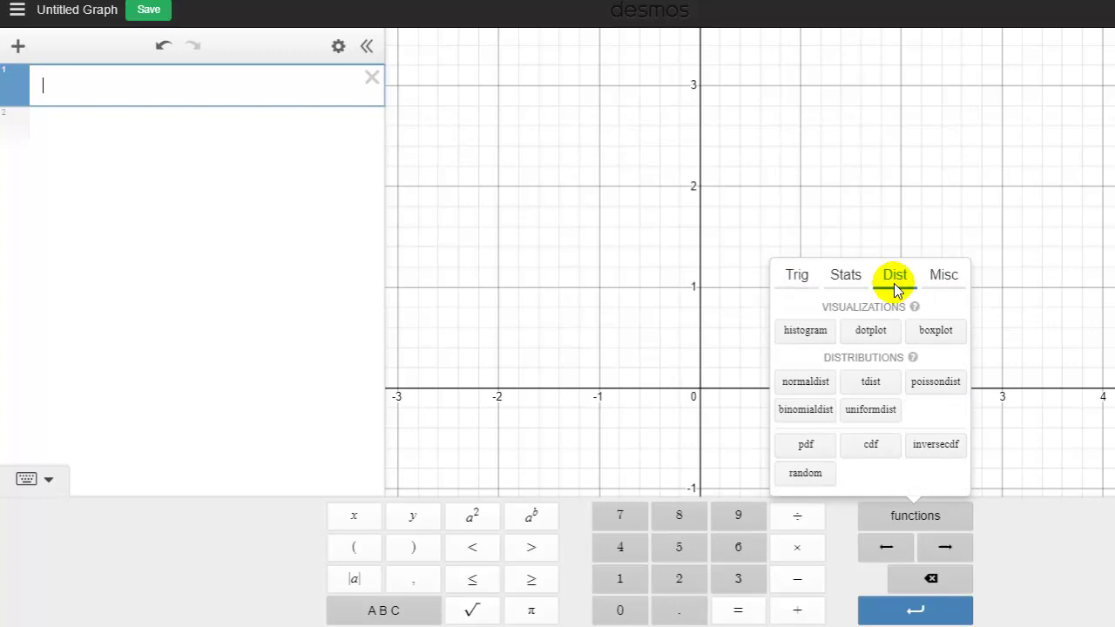
click(802, 385)
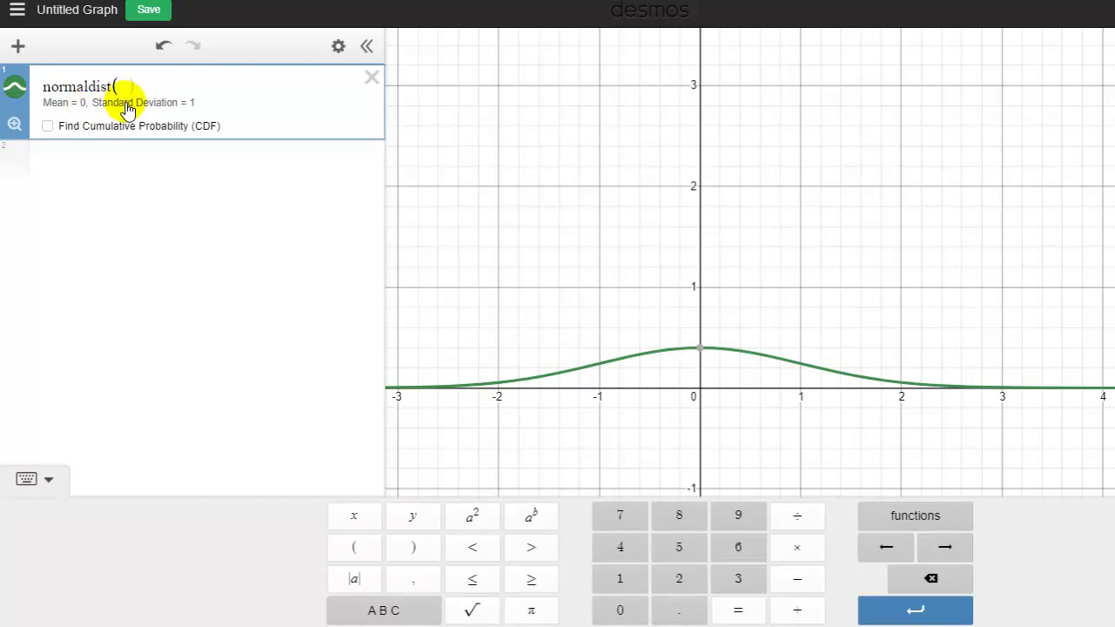
text(0,1)
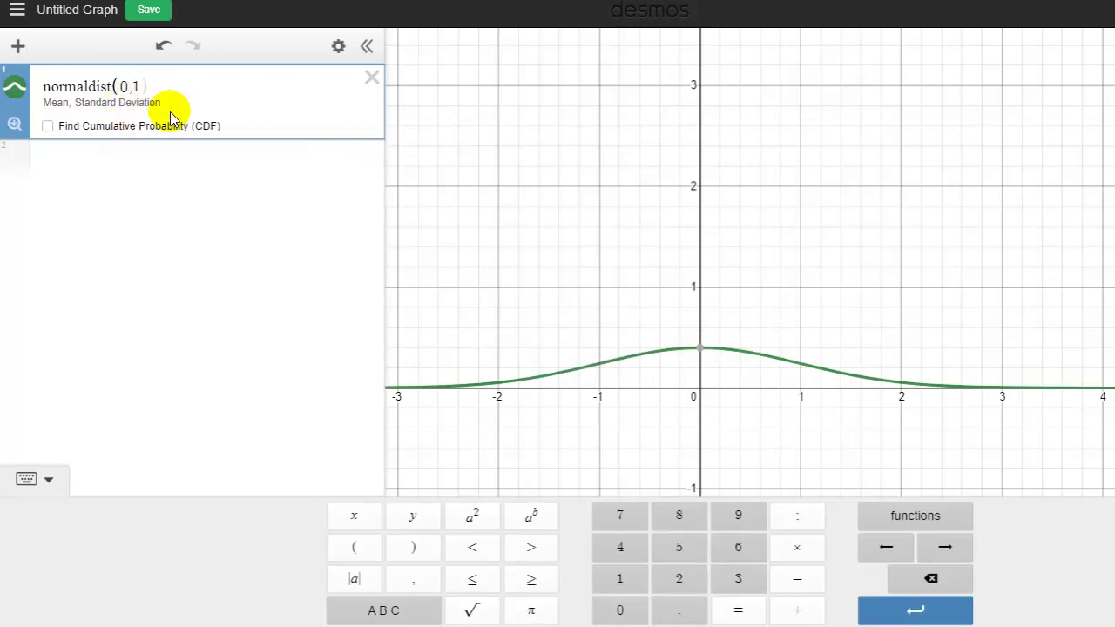
Turn on cumulative probability with Max 1.29, giving 0.90147467095.
click(48, 127)
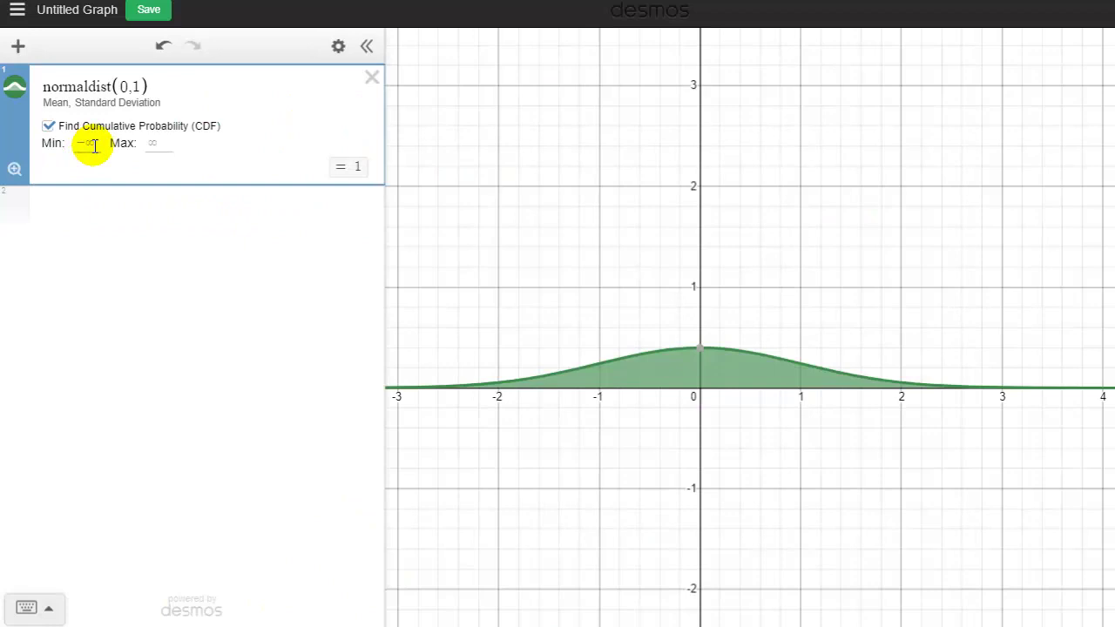
click(164, 142)
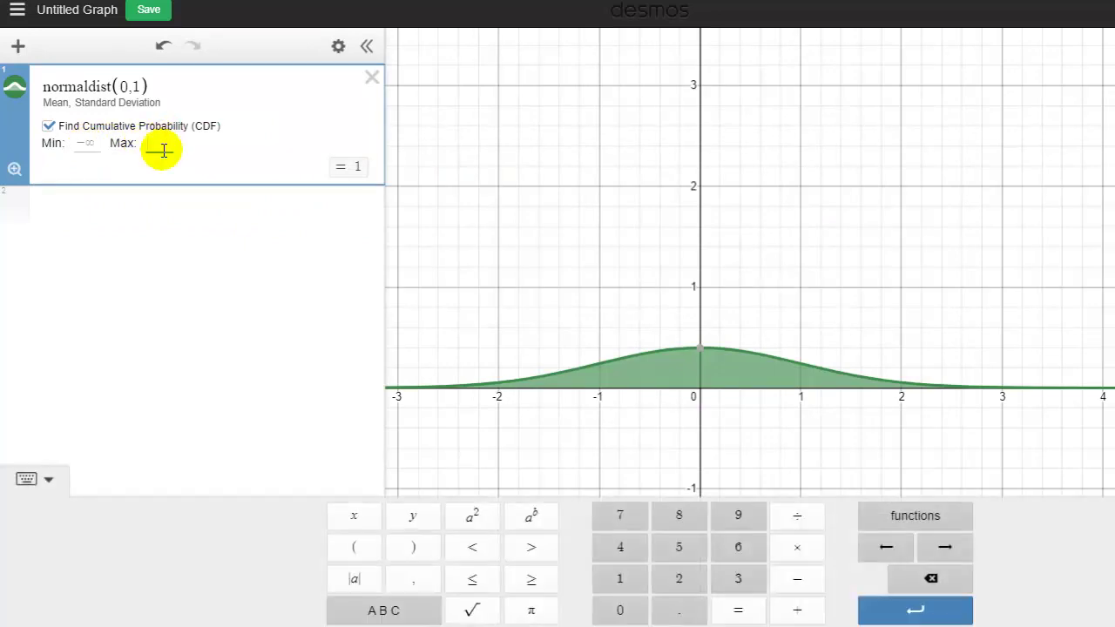
text(1.29)
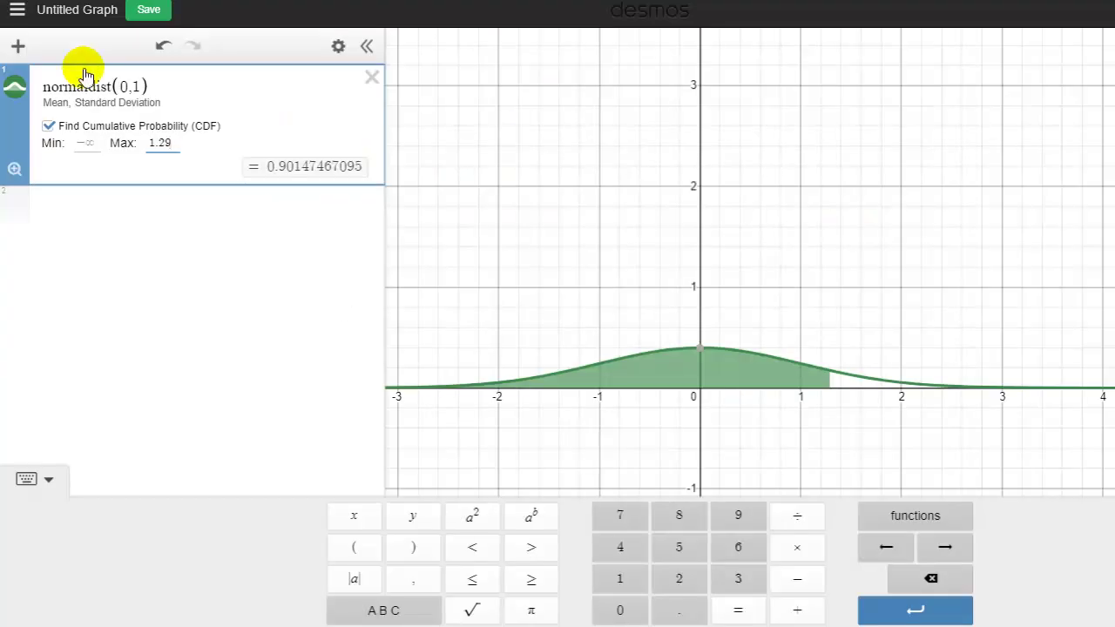
Change the cumulative range to 1.29 through infinity (0.0985253290497), then return to the Word notes.
click(97, 143)
text(1.29)
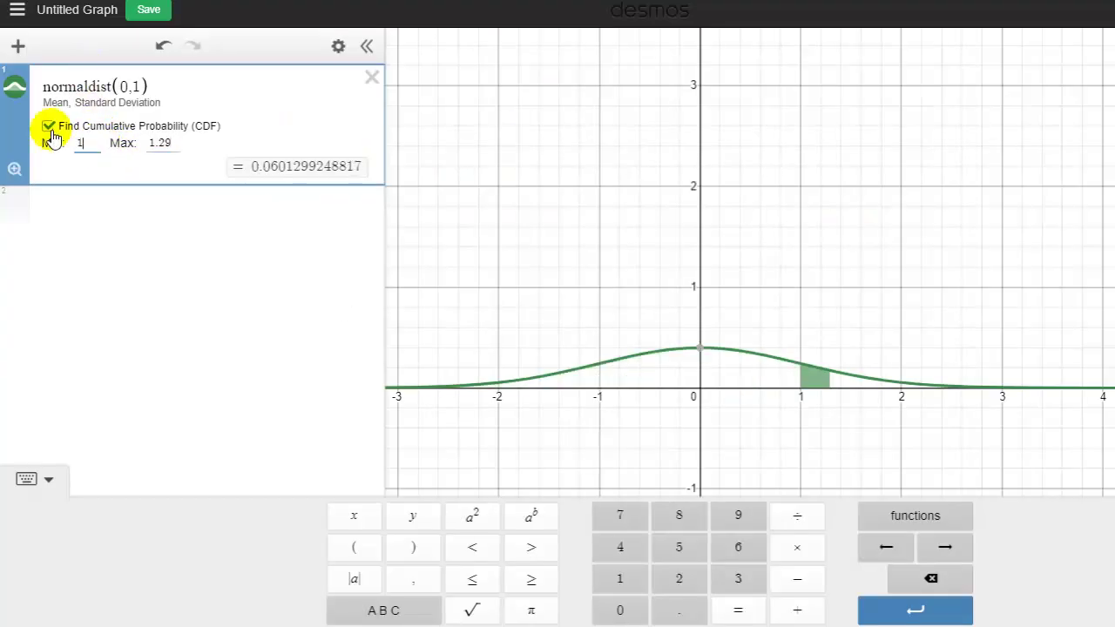
click(179, 141)
drag(185, 141, 144, 137)
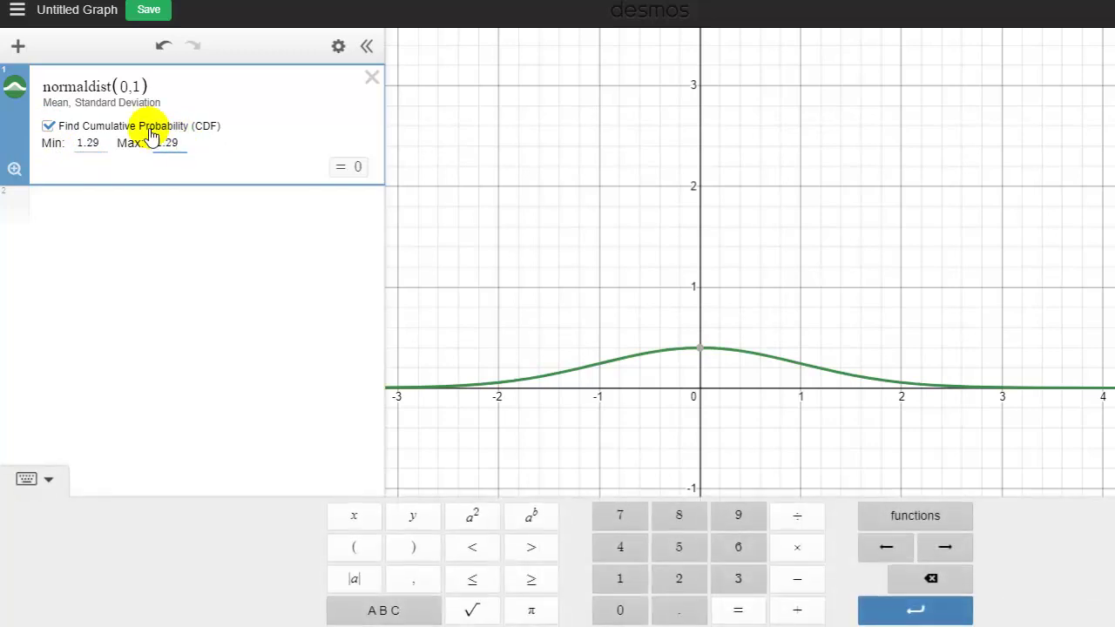
key(BackSpace)
text(inf)
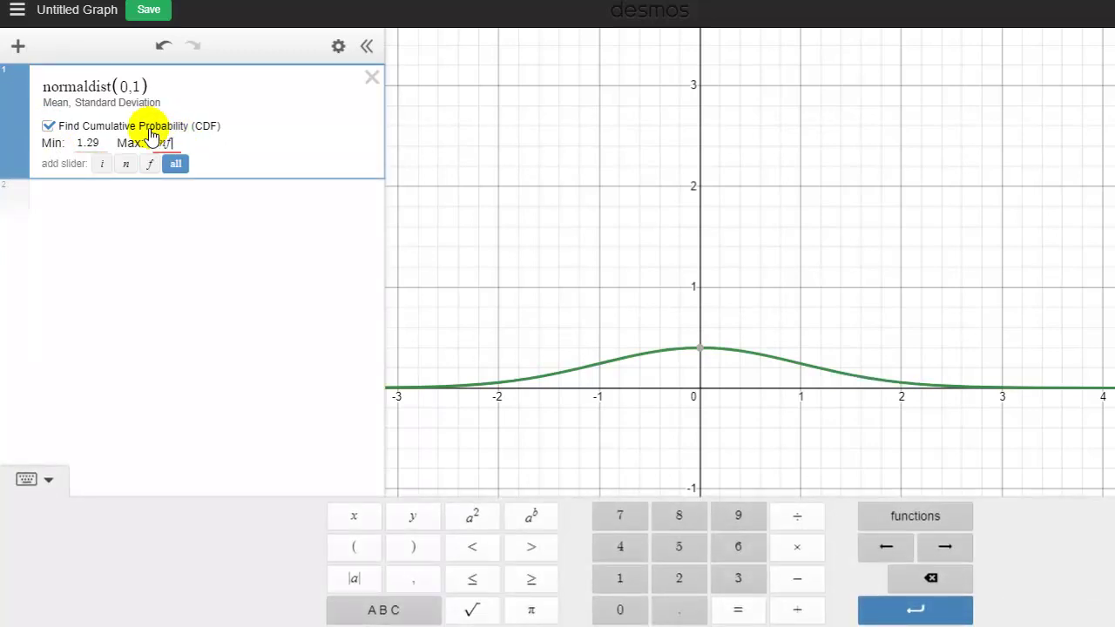
text(inity)
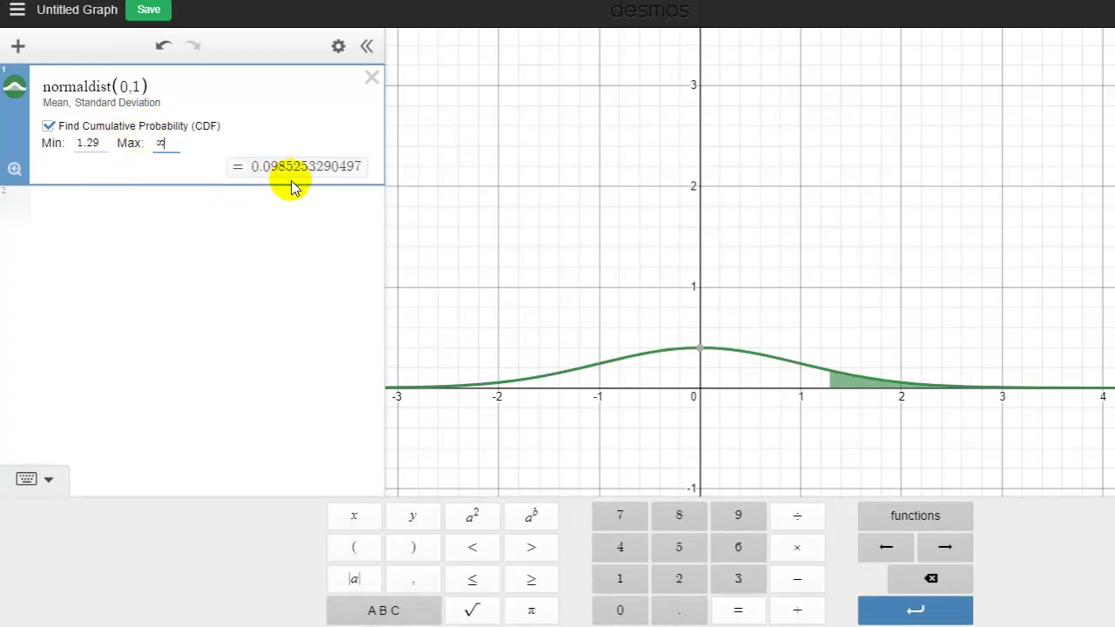
key(alt+Tab)
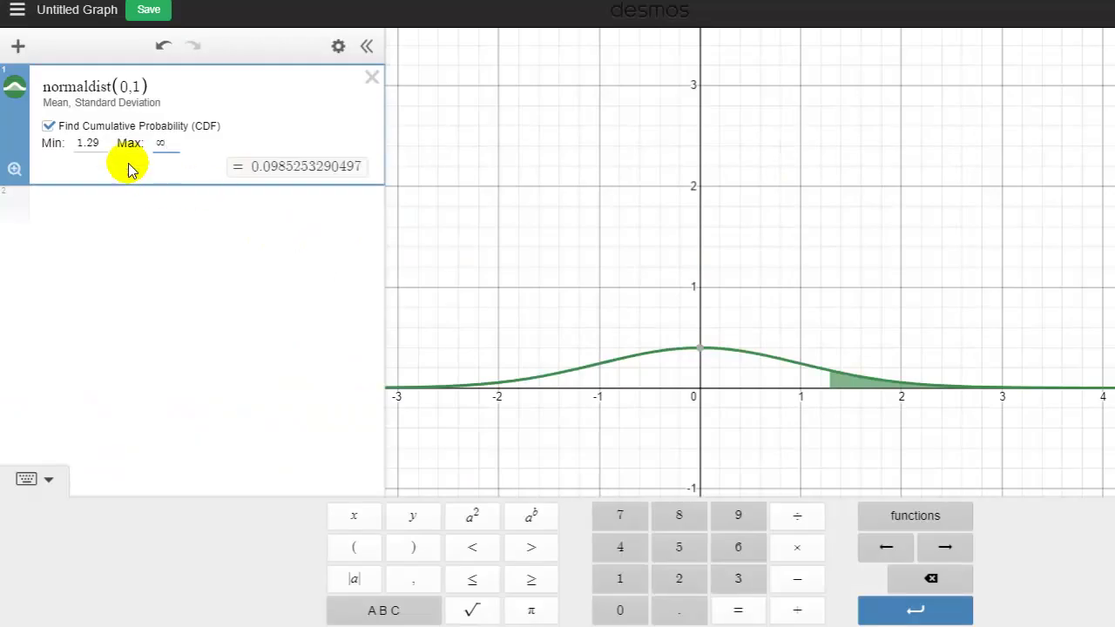
Replace the lower bound with -.7, keeping infinity as the upper bound, giving 0.758036347777.
click(95, 143)
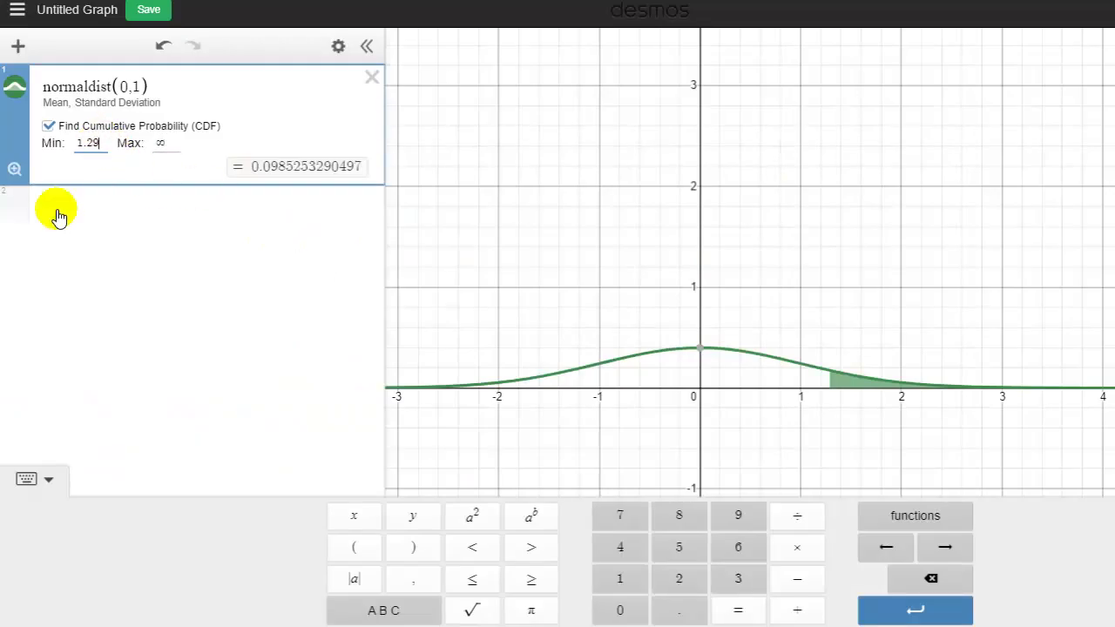
key(BackSpace)
key(BackSpace)
key(BackSpace)
key(BackSpace)
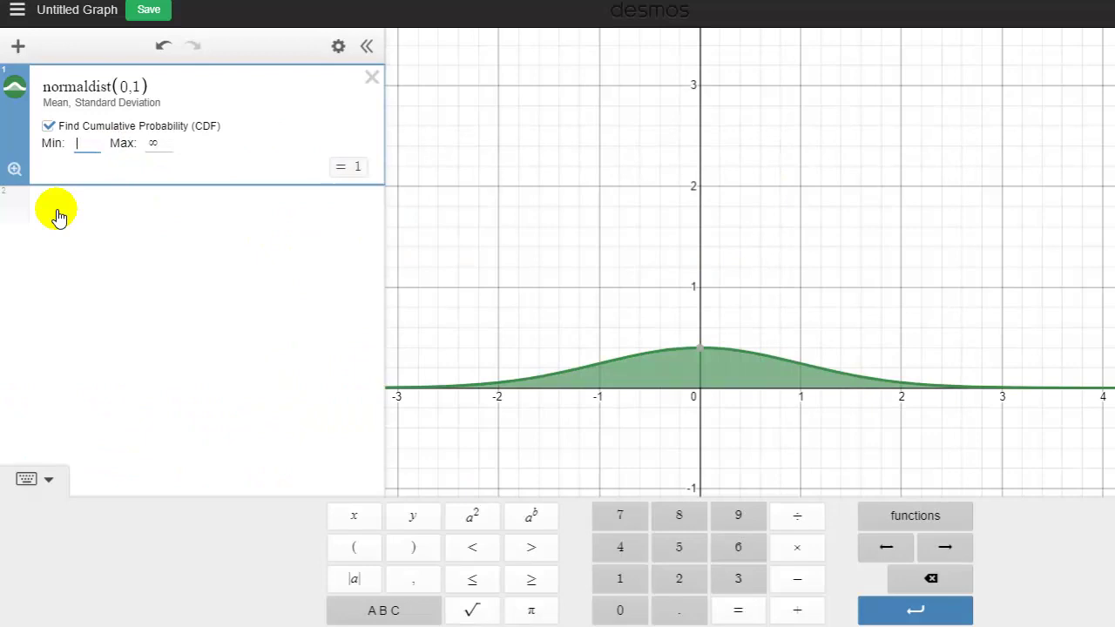
text(-.7)
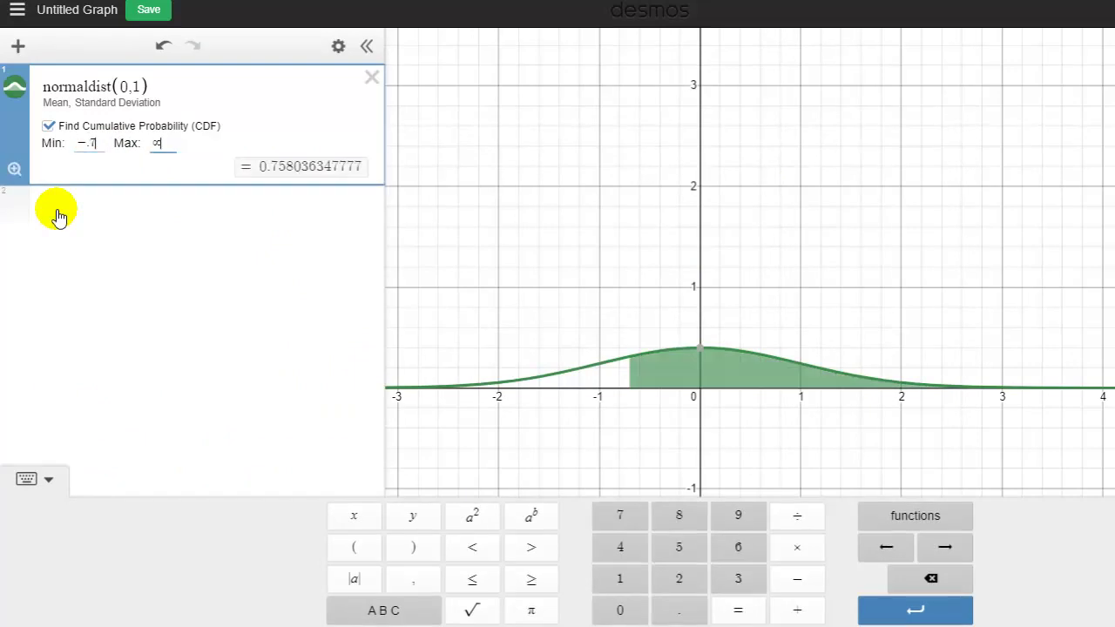
text(1.29)
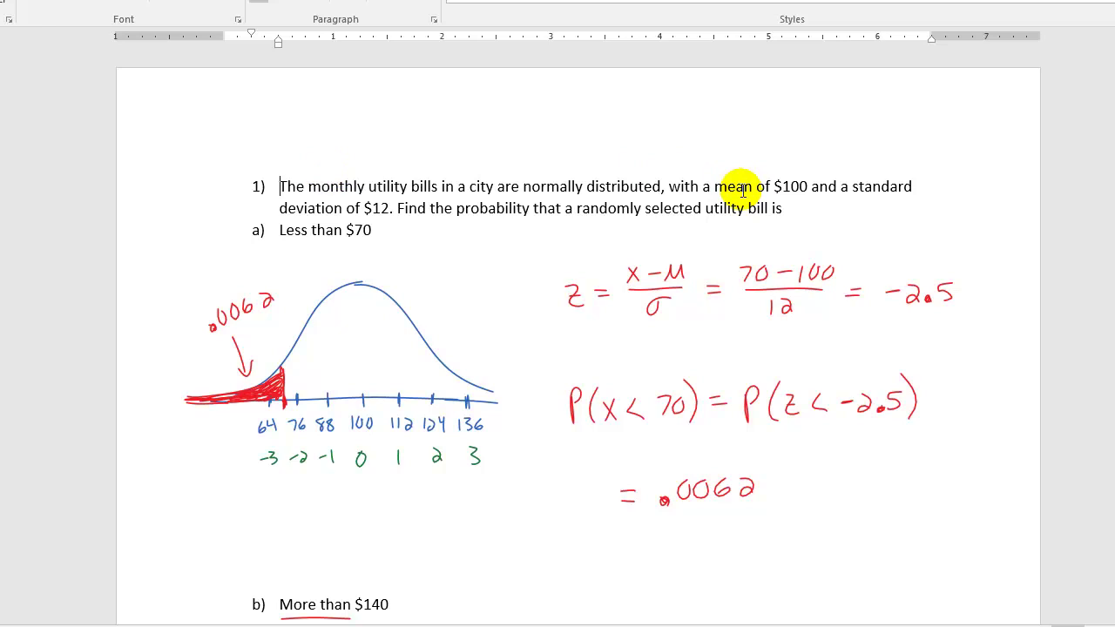
double_click(793, 189)
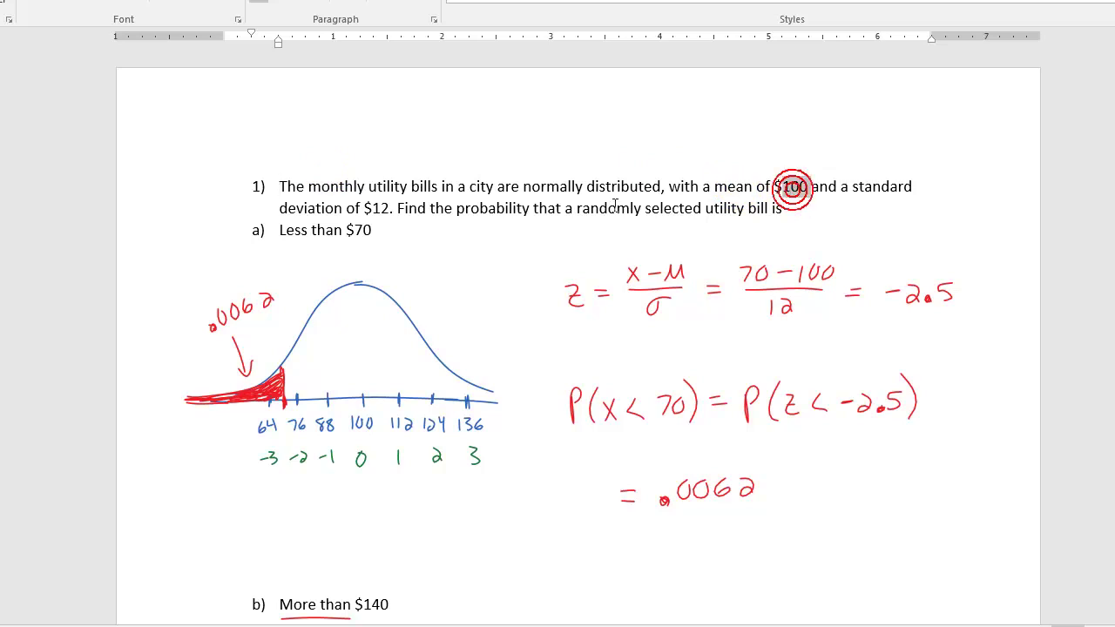
click(381, 209)
double_click(381, 209)
click(427, 239)
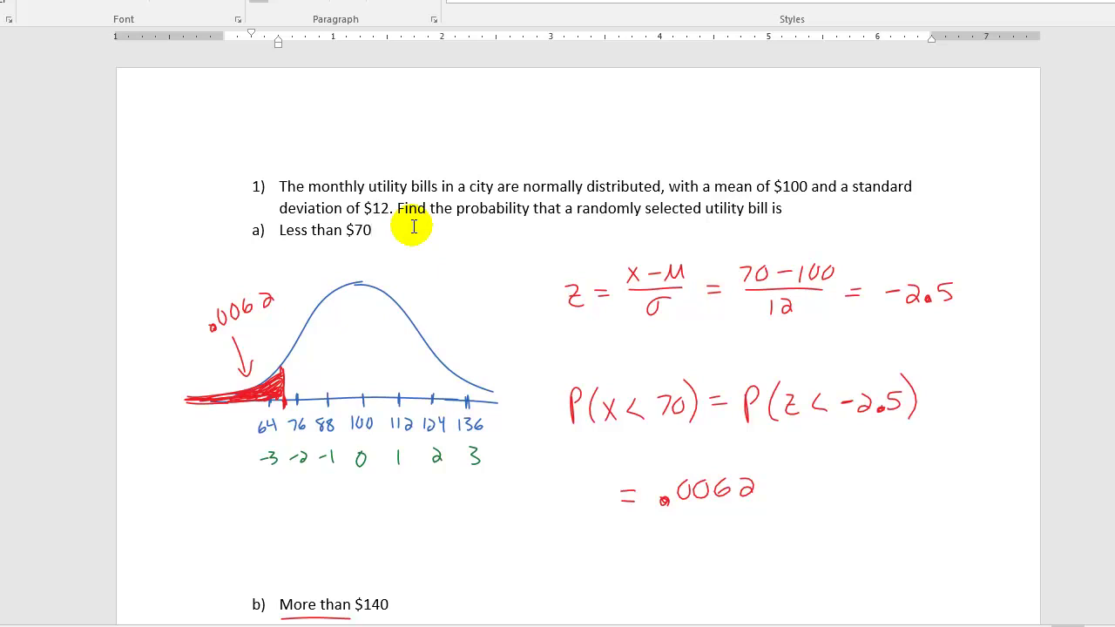
double_click(800, 185)
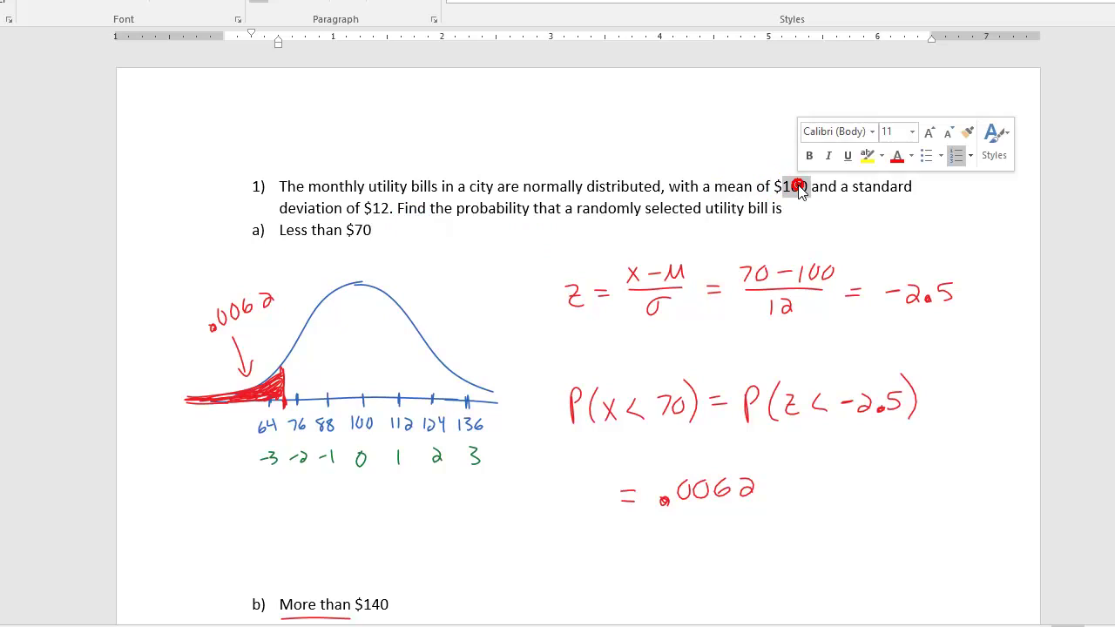
double_click(363, 231)
click(437, 250)
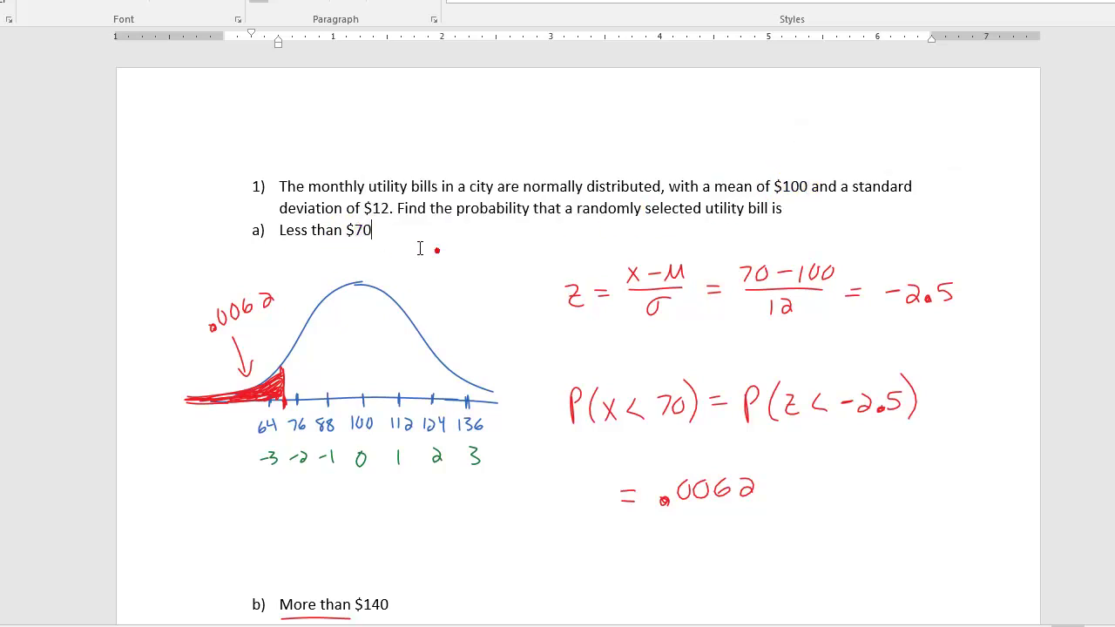
double_click(363, 231)
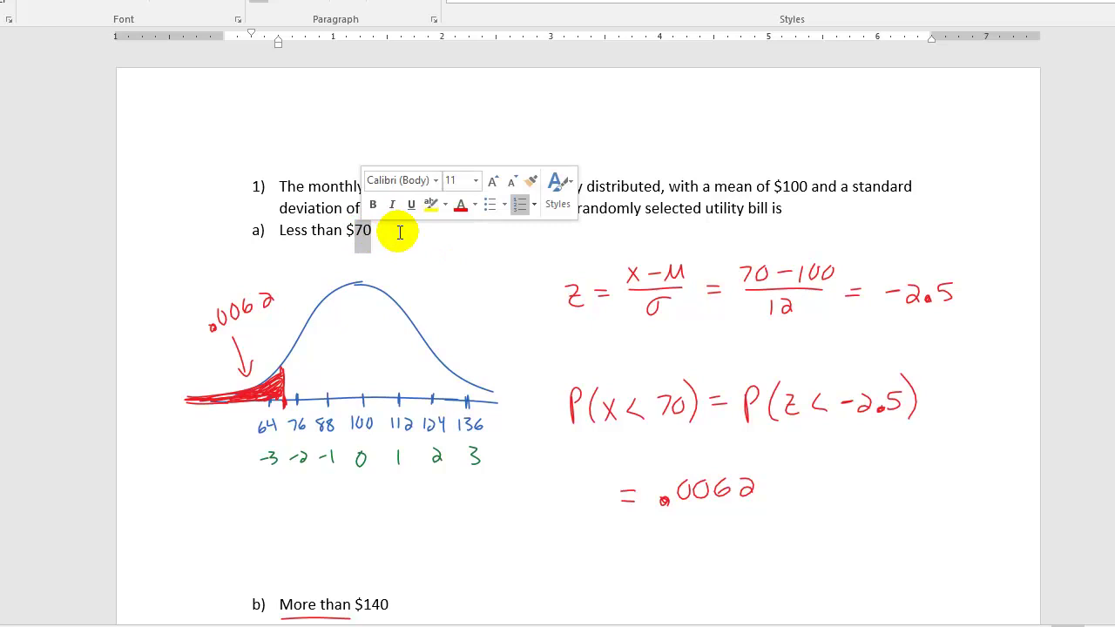
click(400, 232)
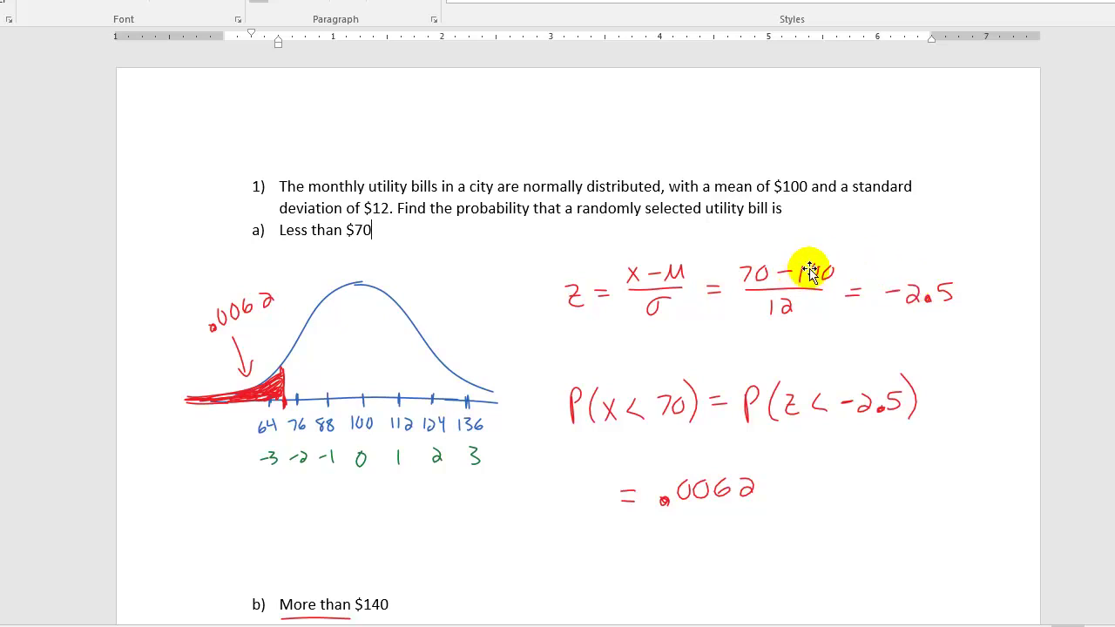
double_click(795, 188)
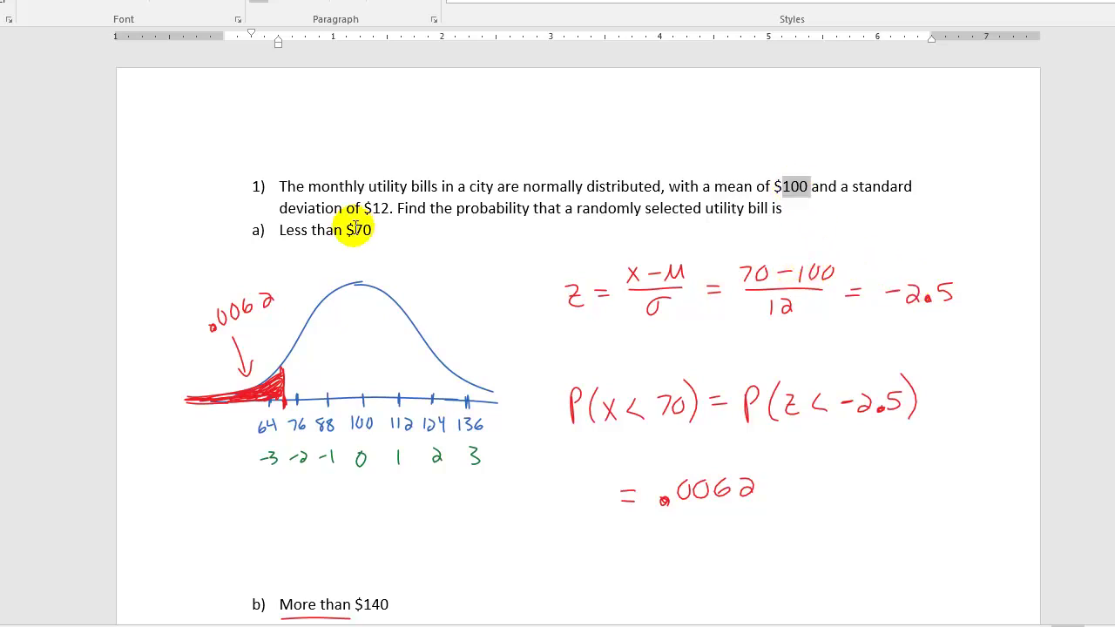
double_click(380, 209)
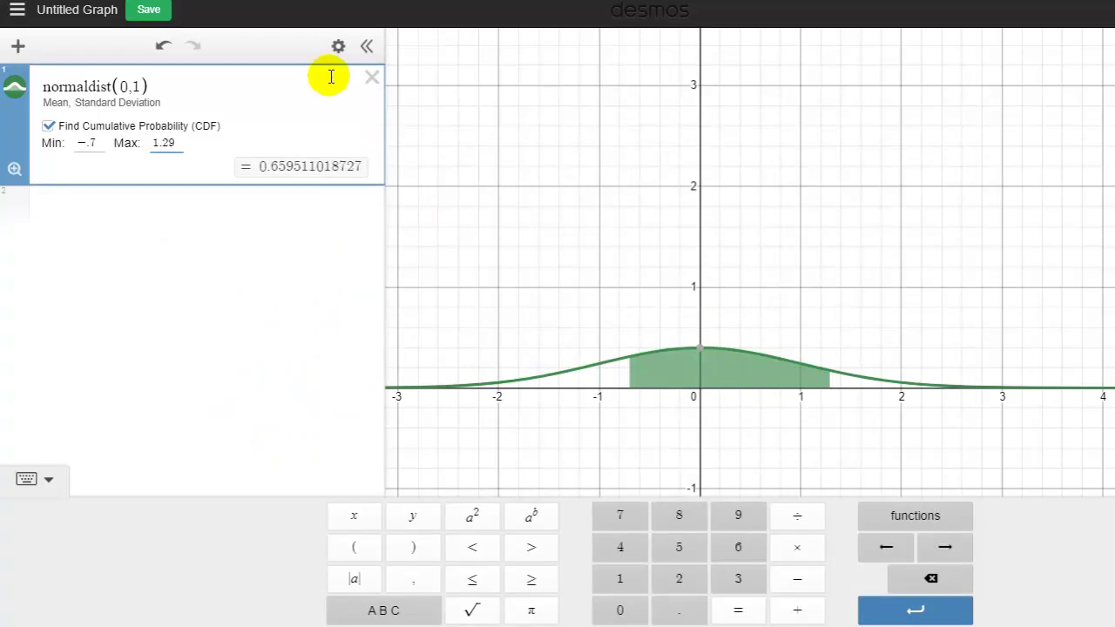
Change the distribution from normaldist(0,1) to normaldist(100,12).
click(126, 87)
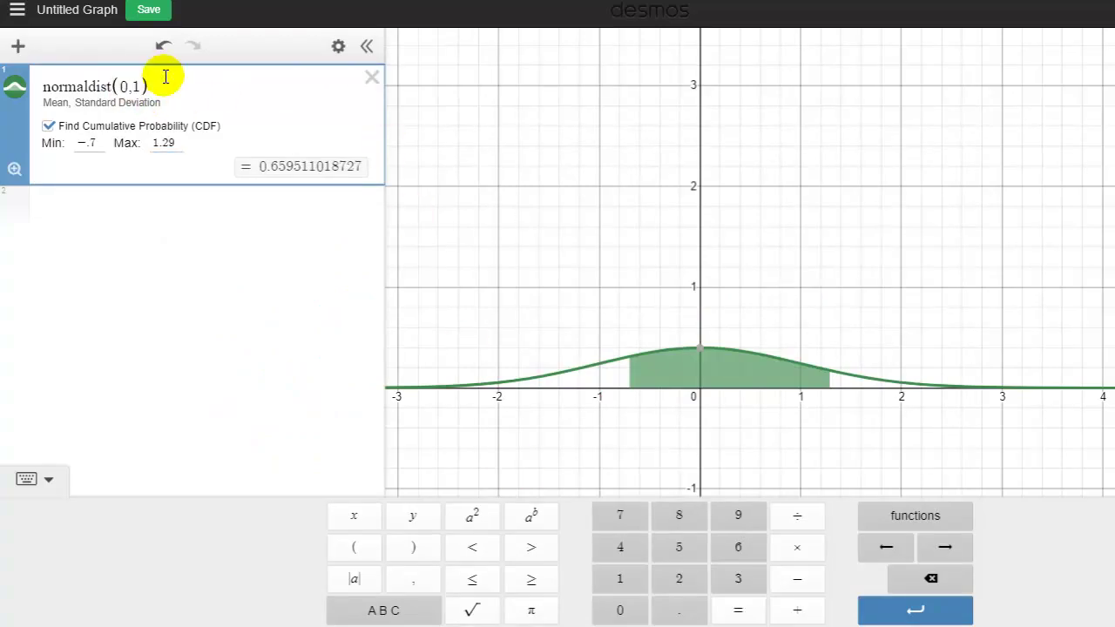
key(BackSpace)
text(2)
key(BackSpace)
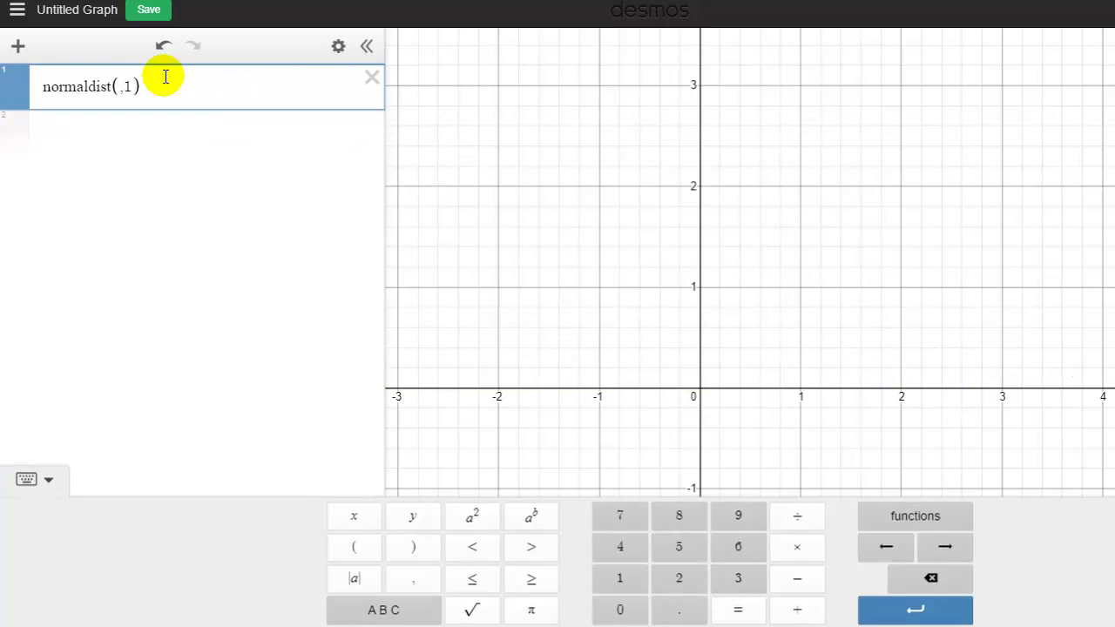
text(100)
key(Right)
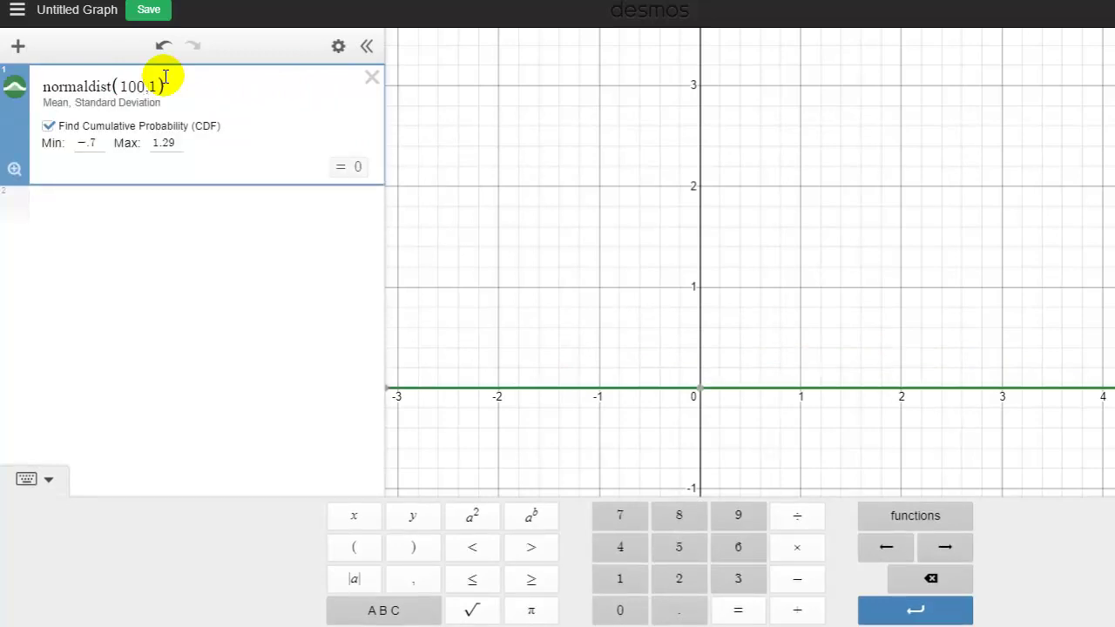
text(2)
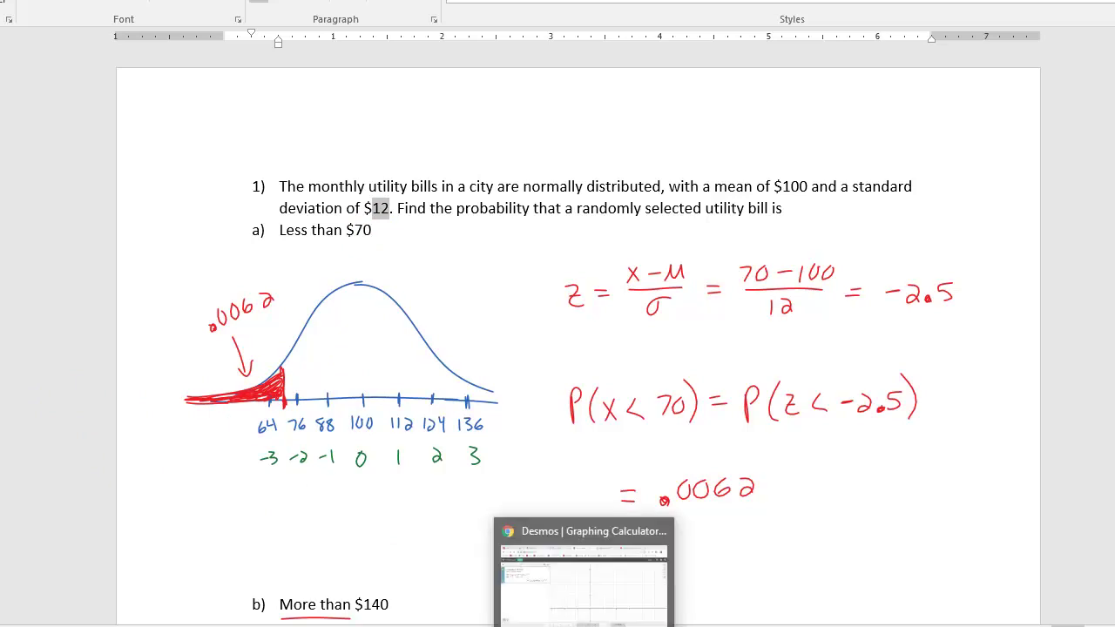
Set the cumulative range from -infinity to 70, giving 0.00620966532578.
click(602, 575)
click(94, 143)
key(BackSpace)
key(BackSpace)
key(BackSpace)
key(BackSpace)
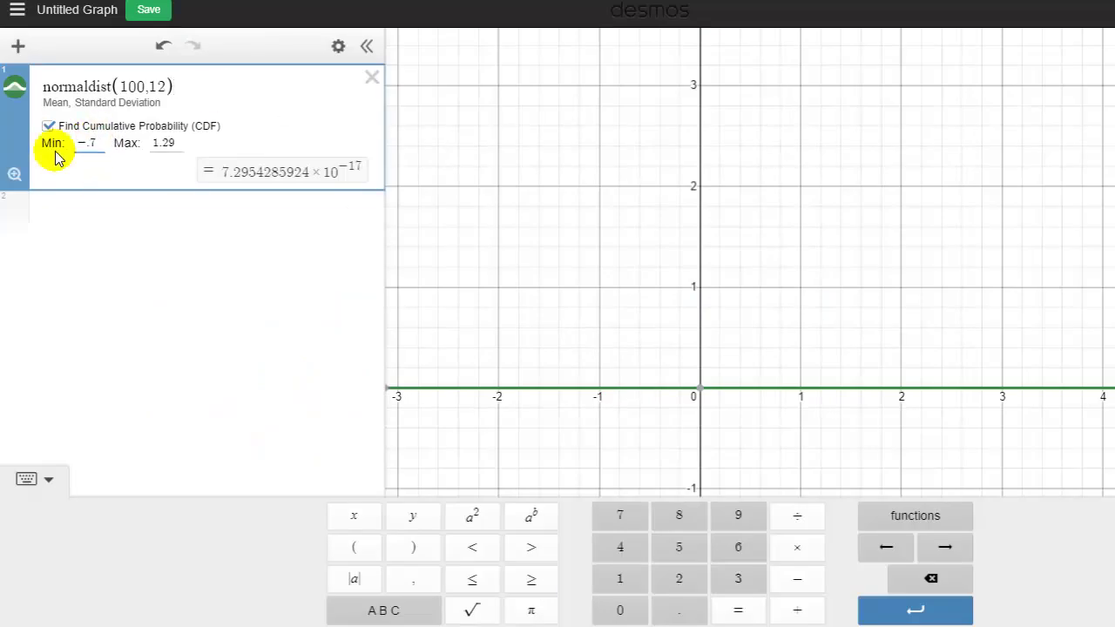
text(-infinity)
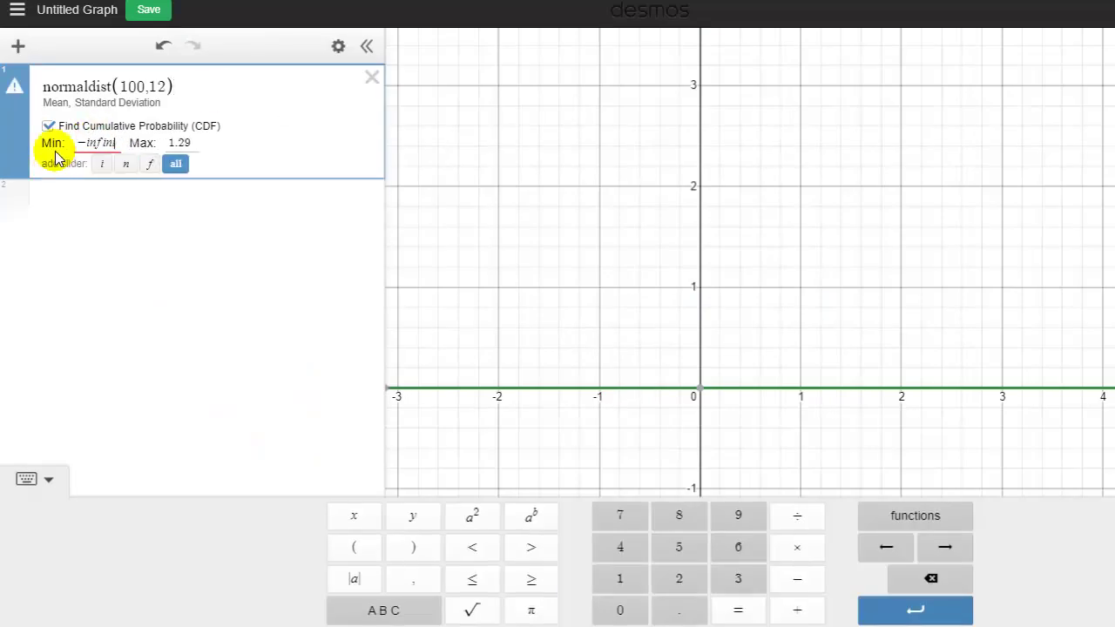
key(Tab)
key(BackSpace)
key(BackSpace)
key(BackSpace)
key(BackSpace)
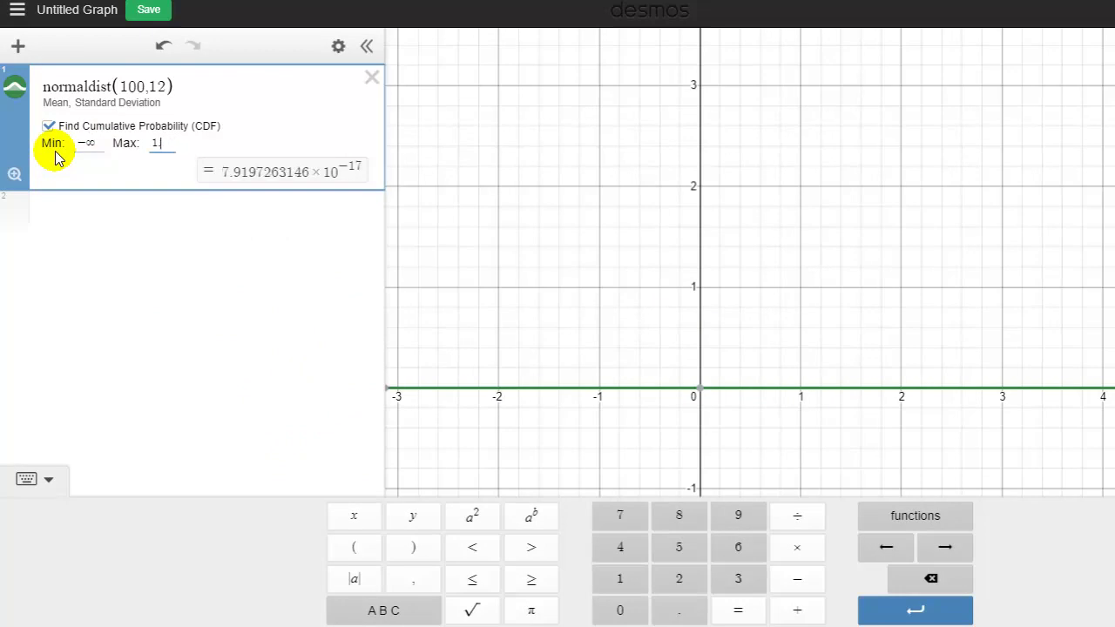
text(70)
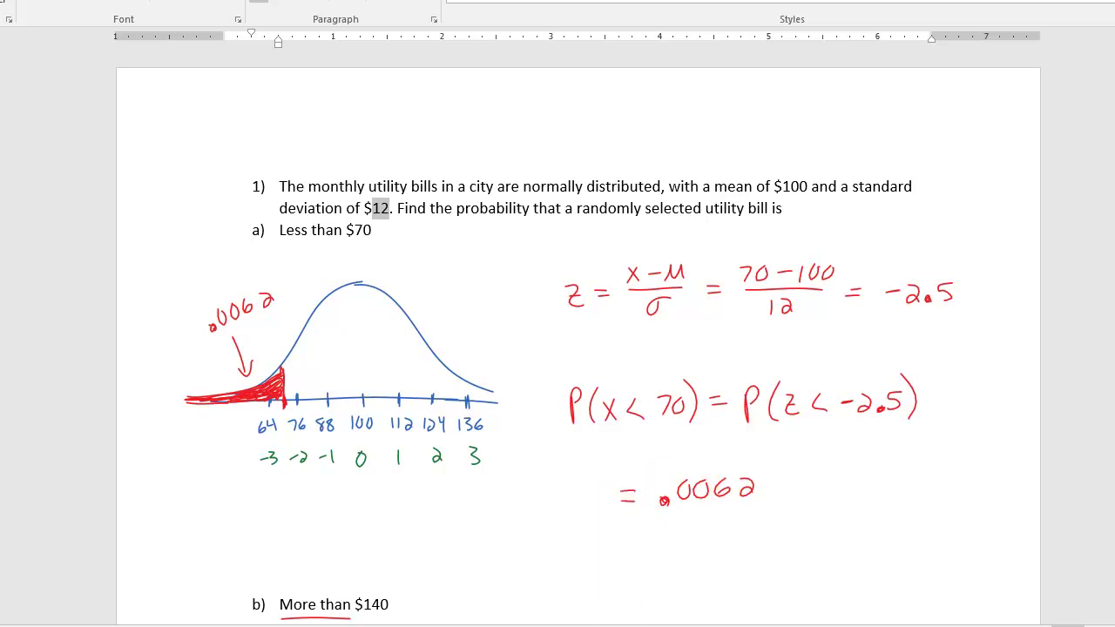
Go from the Word solution back to the Desmos result of 0.00620966532578.
key(alt+Tab)
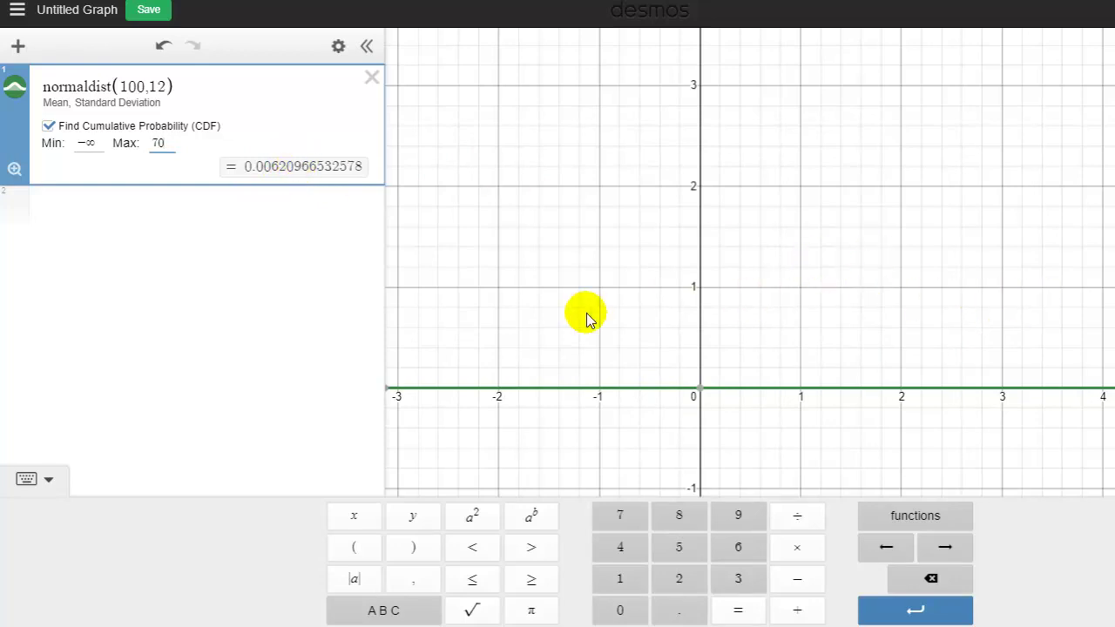
After checking the Word solution, delete the −∞ lower bound, leaving the upper bound at 70.
key(alt+Tab)
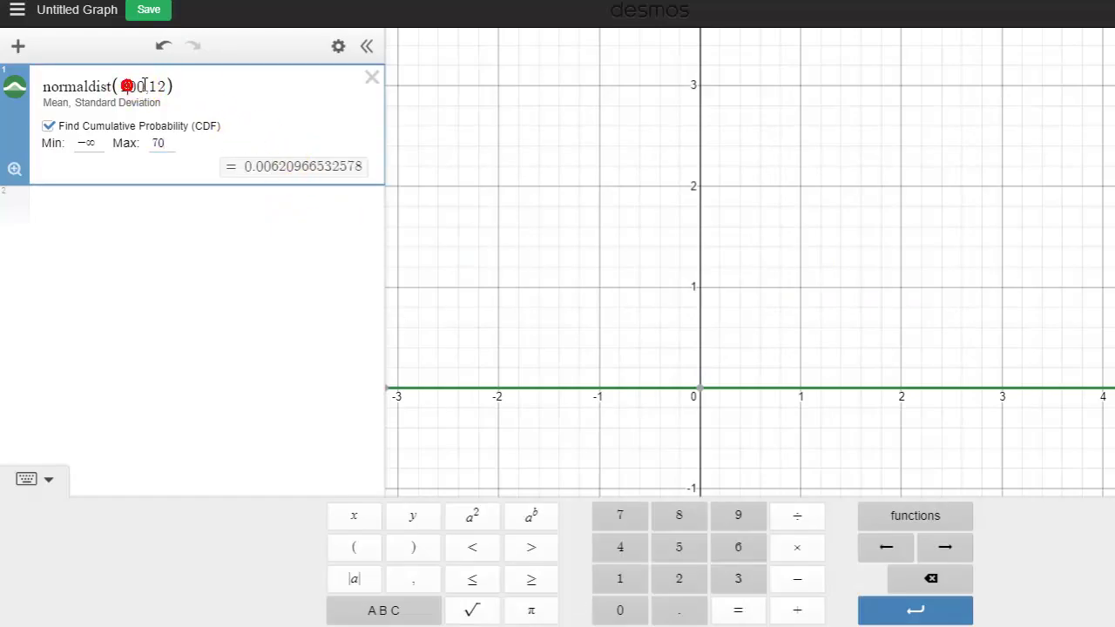
click(96, 143)
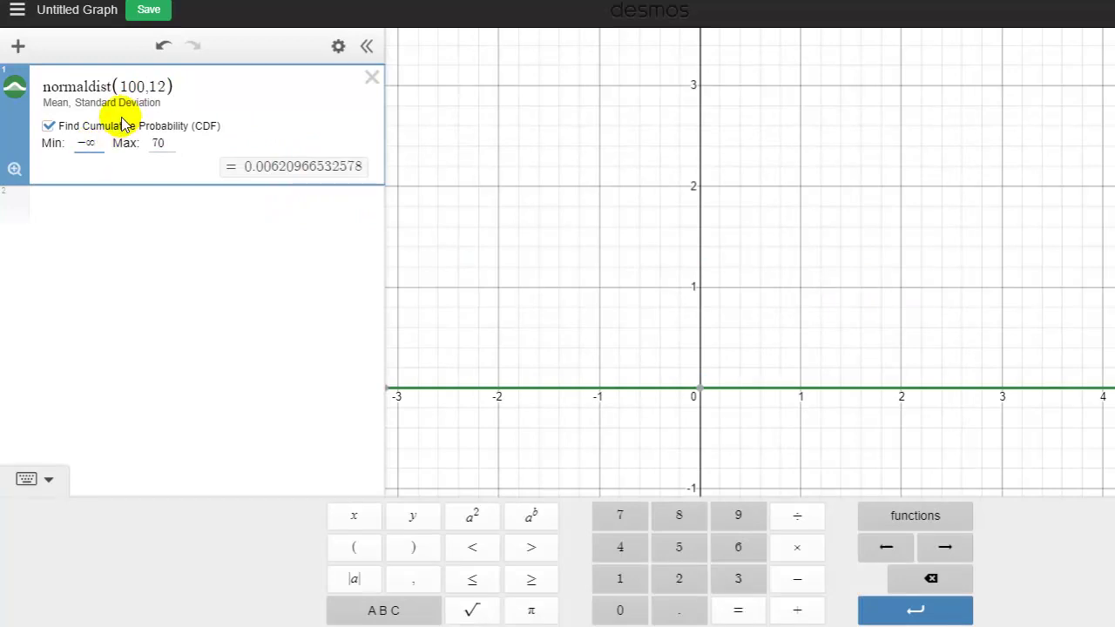
key(BackSpace)
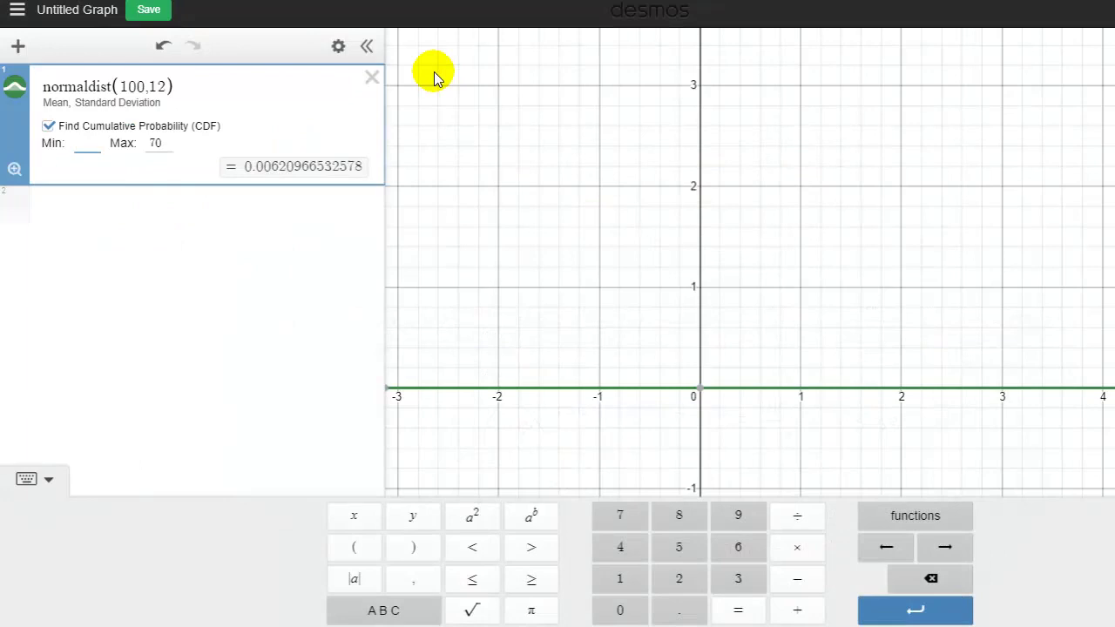
Set the range from 140 to infinity, giving 0.000429060333197, then bring up the PDF worksheet.
text(140)
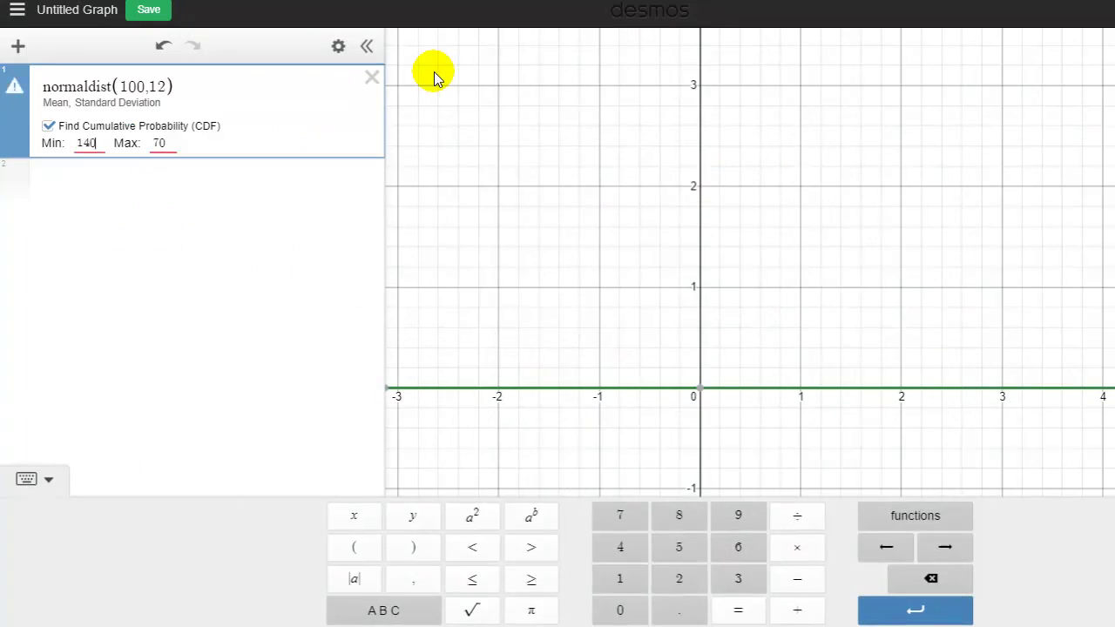
key(Tab)
text(inf)
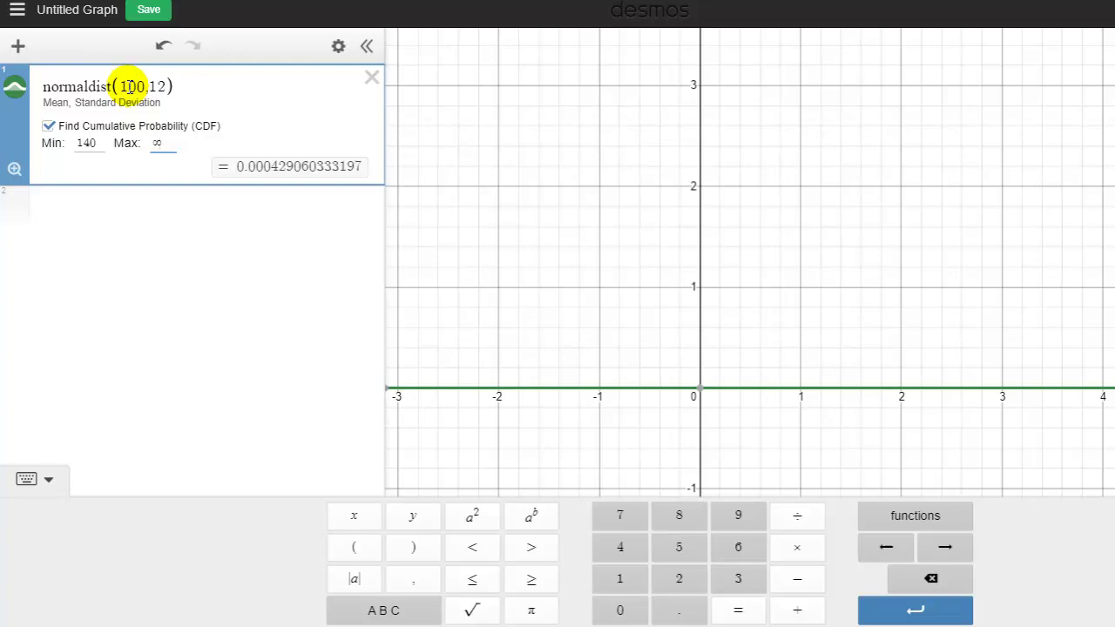
click(132, 86)
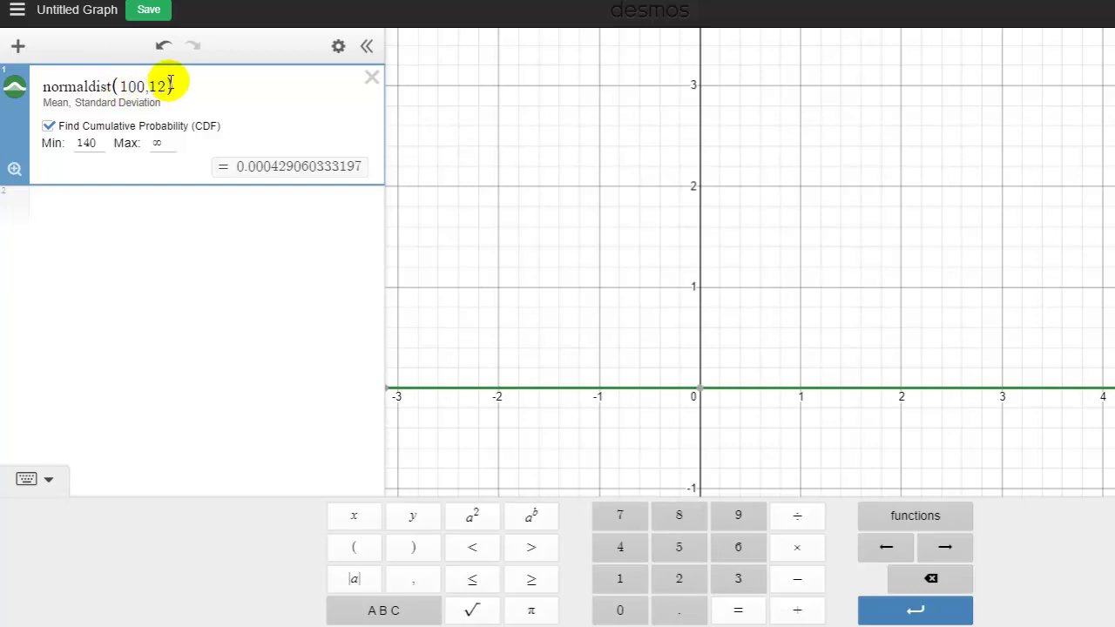
key(alt+Tab)
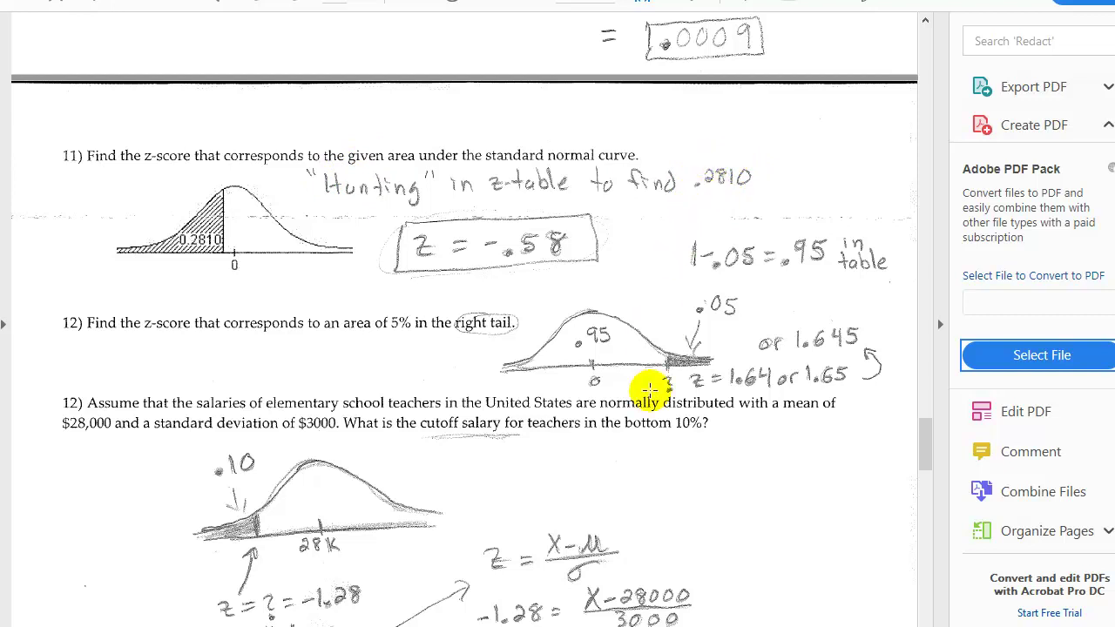
Review problem 12 on teacher salaries, then place the cursor in Desmos's empty first expression line.
key(alt+Tab)
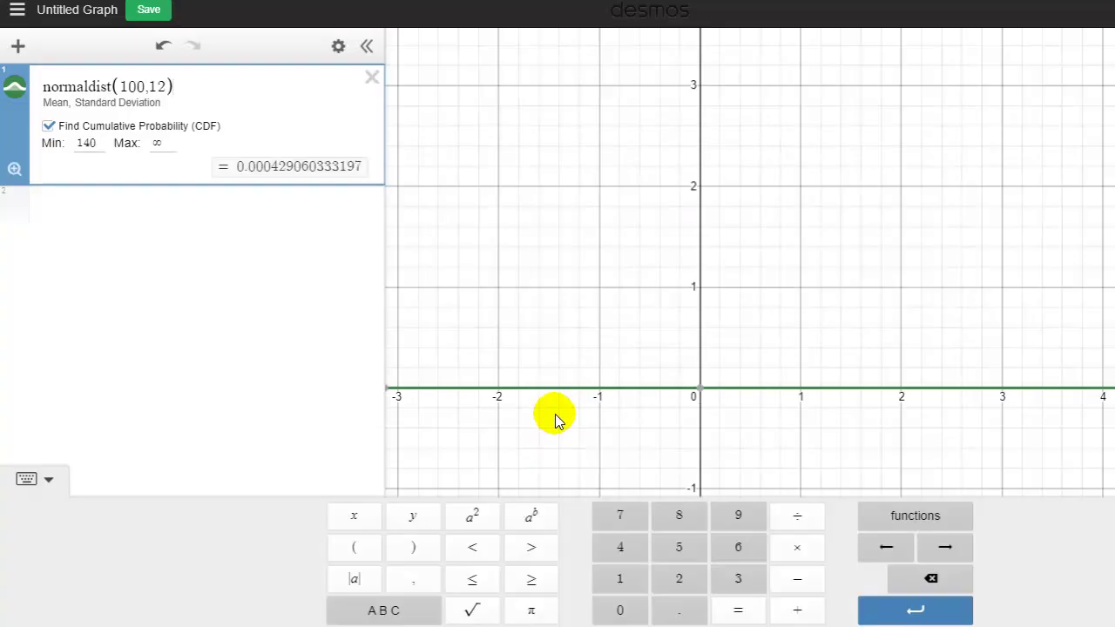
key(alt+Tab)
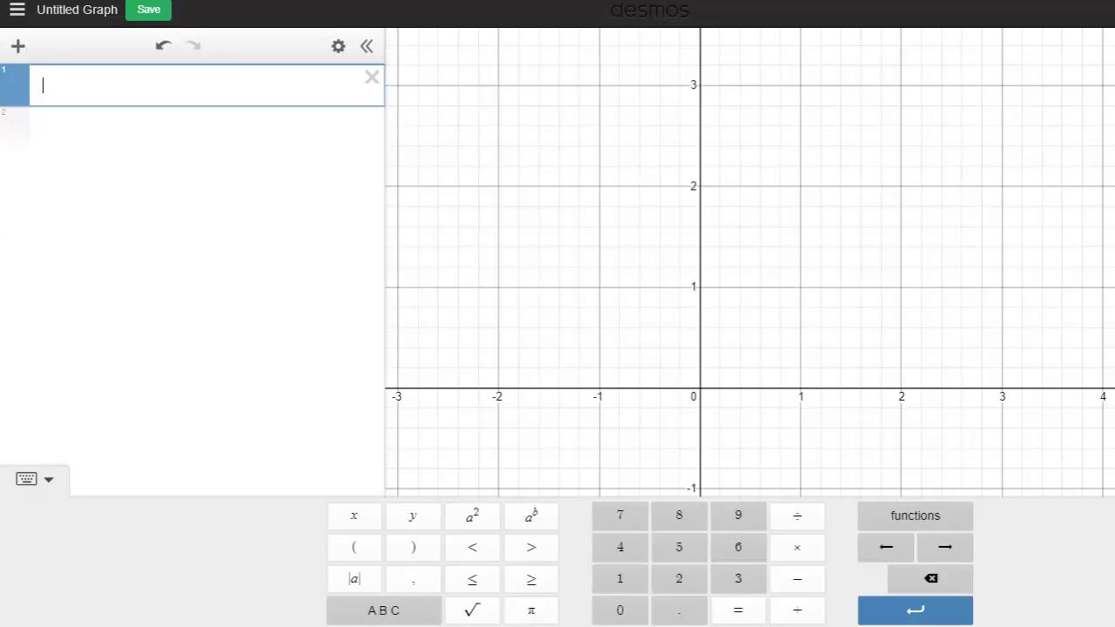
click(88, 83)
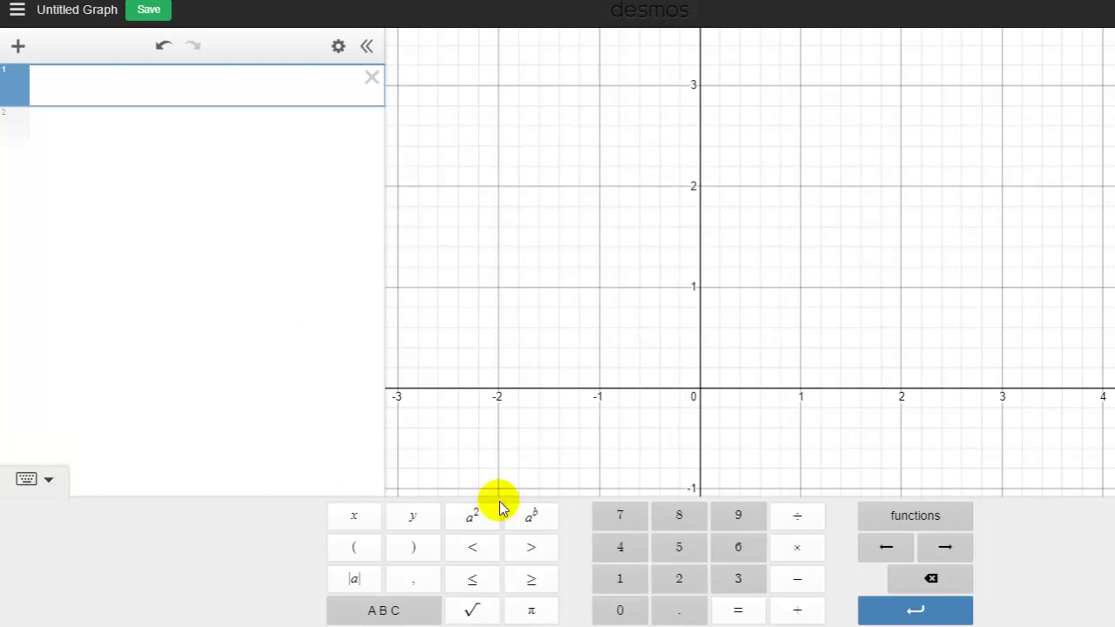
Build normaldist(0,1).inversecdf( ) from the Dist functions, then bring up the worksheet PDF.
click(922, 515)
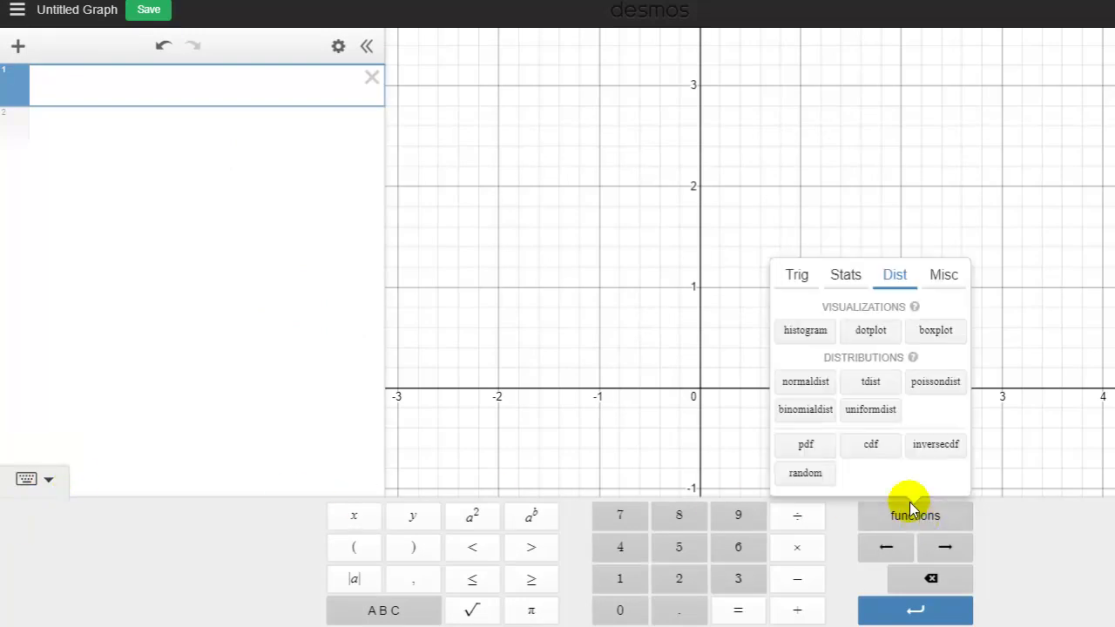
click(805, 382)
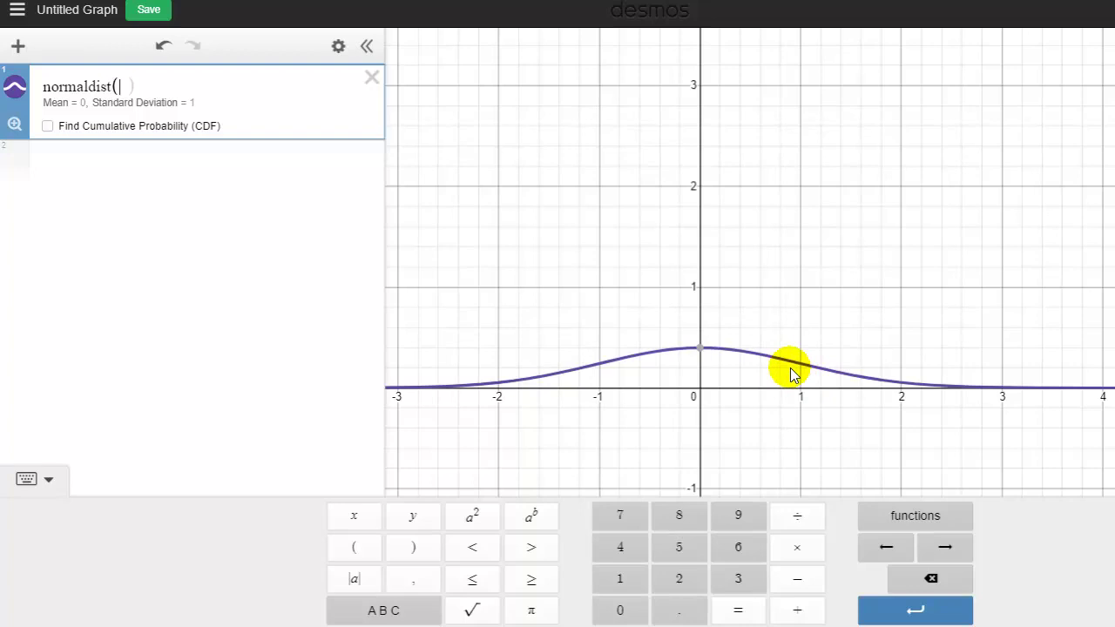
text(0,1)
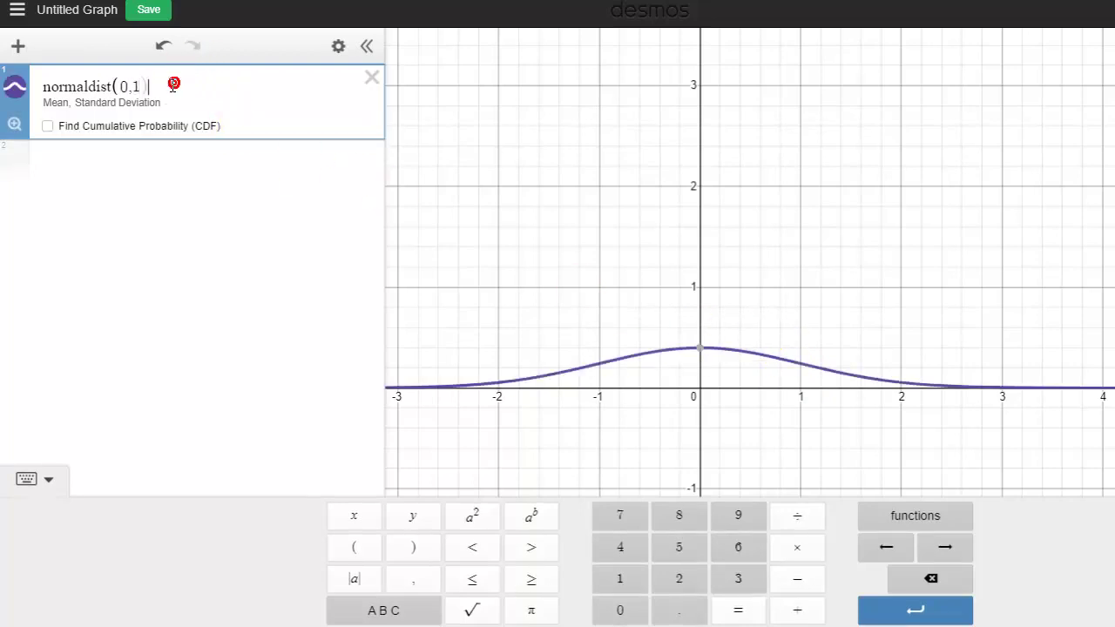
text().)
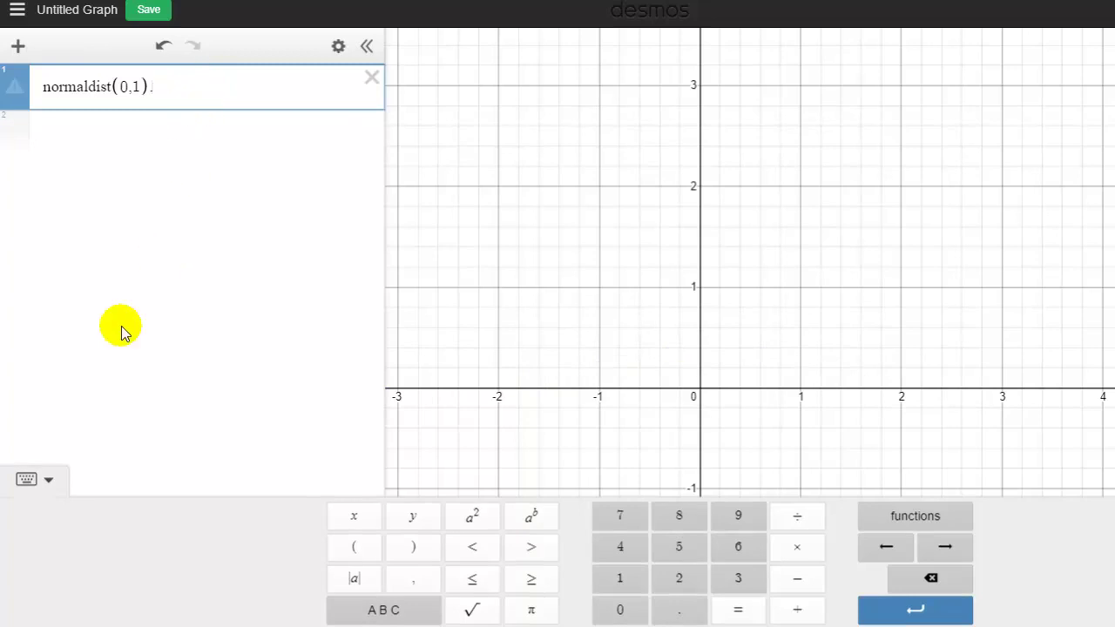
click(905, 519)
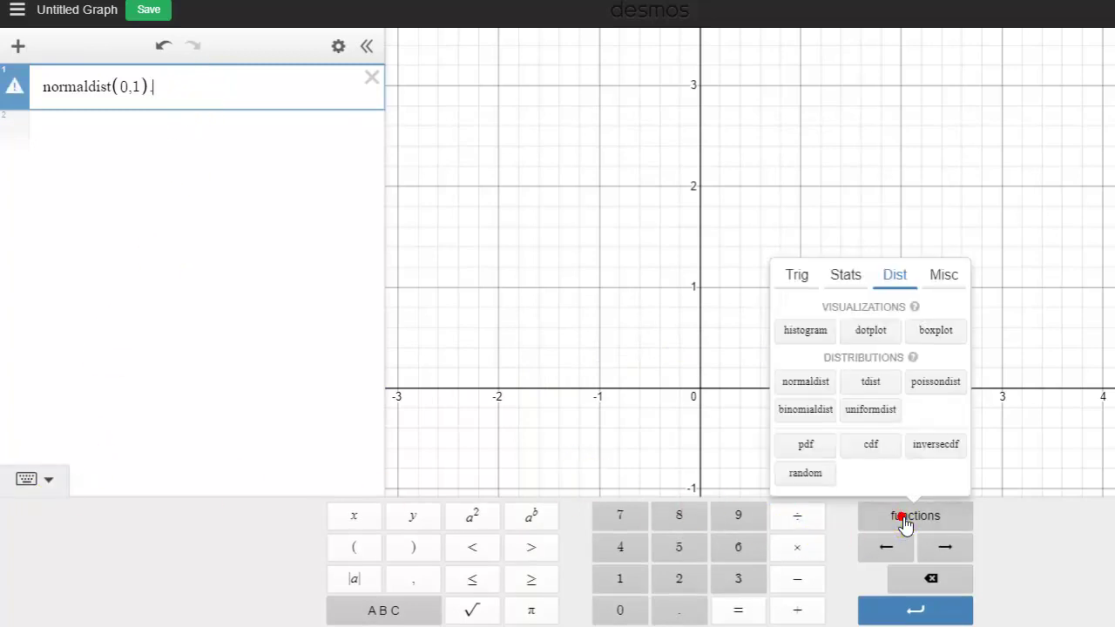
click(926, 451)
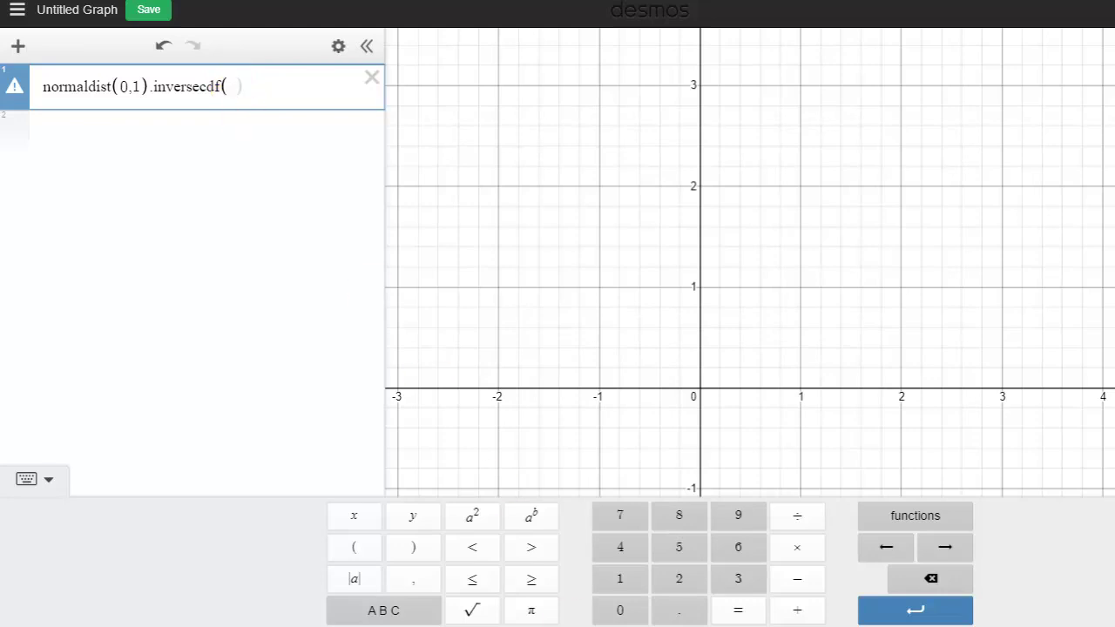
click(709, 566)
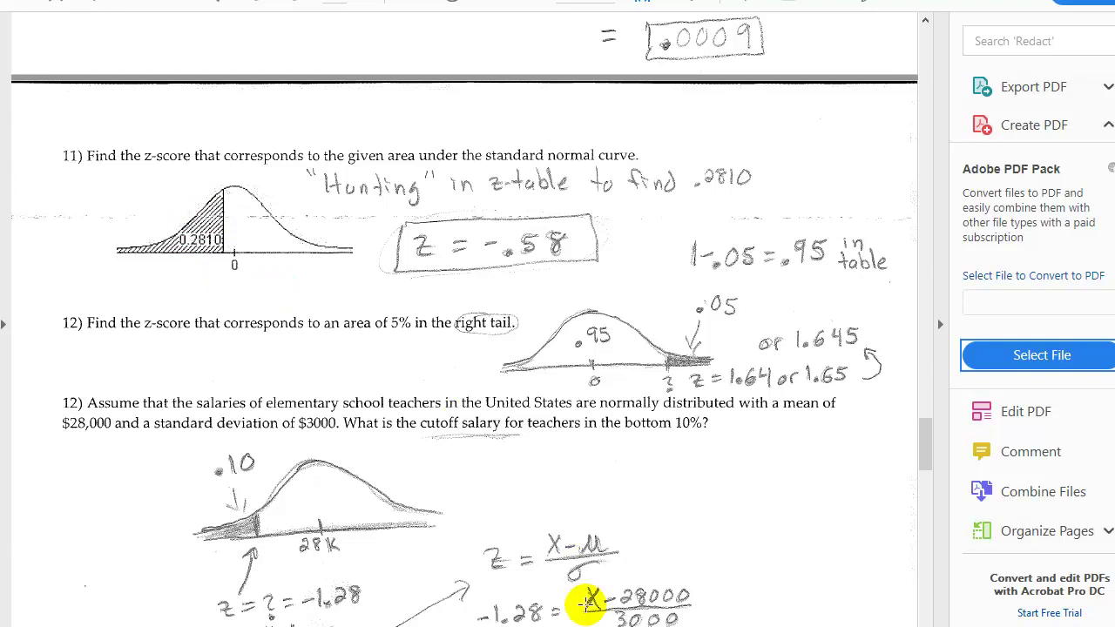
Back in Desmos, enter .2810 as the inverse CDF probability.
key(alt+Tab)
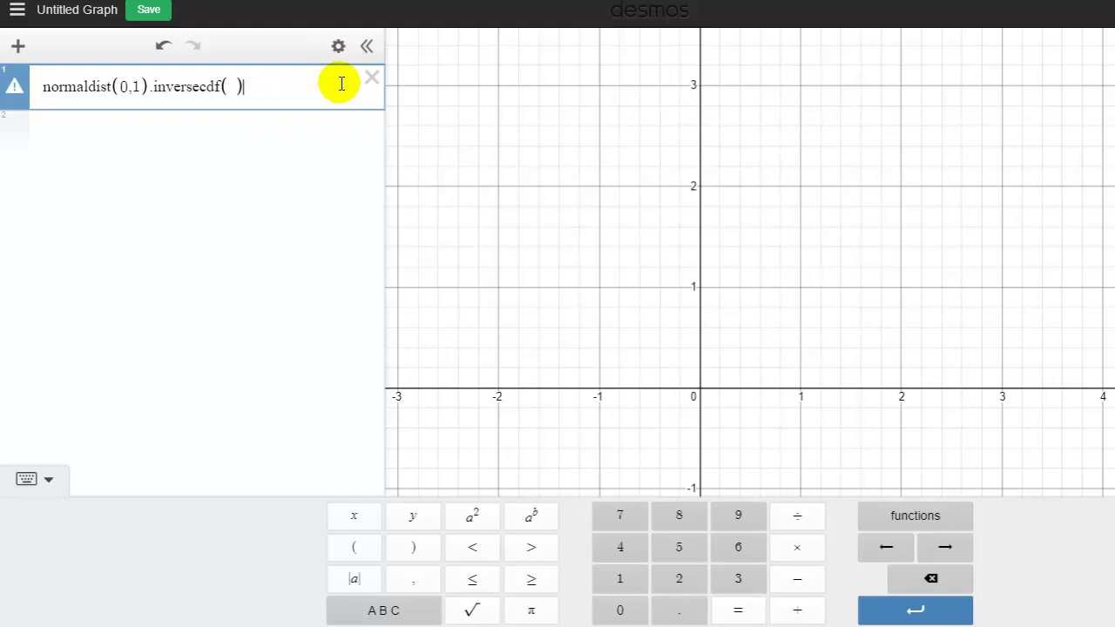
text(.2)
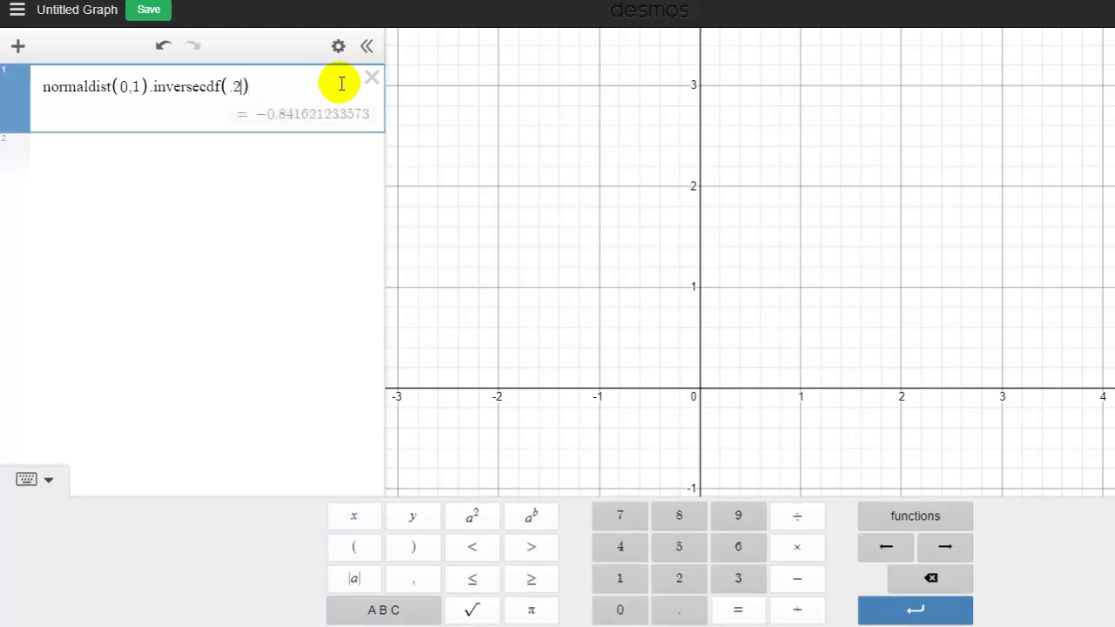
text(810)
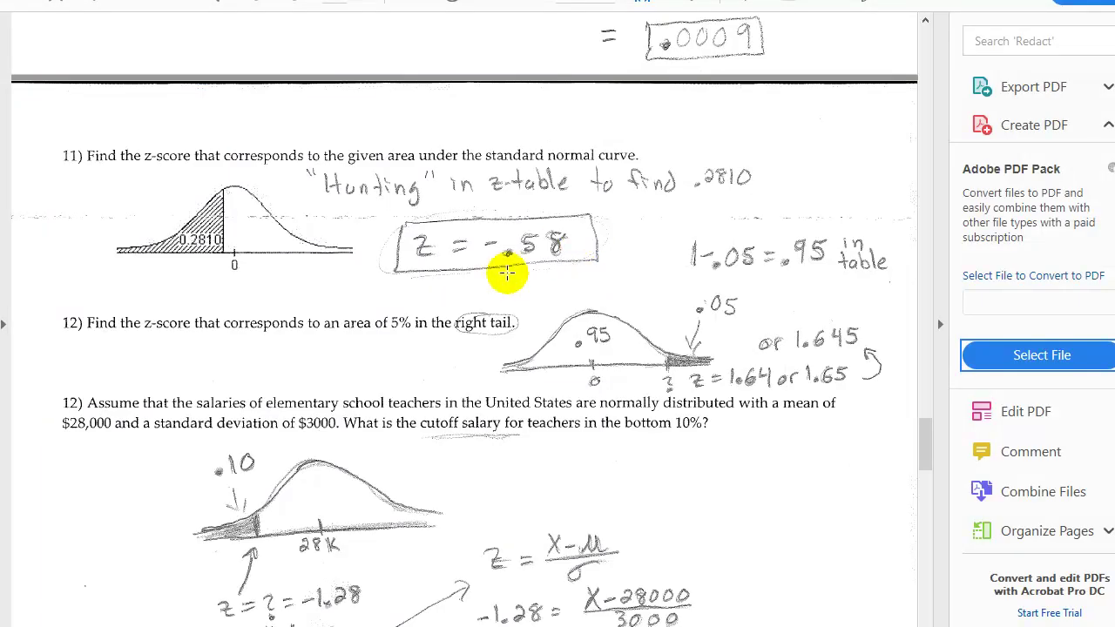
Scroll the worksheet to problem 11 to compare its z = −.58 with Desmos's −0.579873392428.
scroll(558, 244, down, 2)
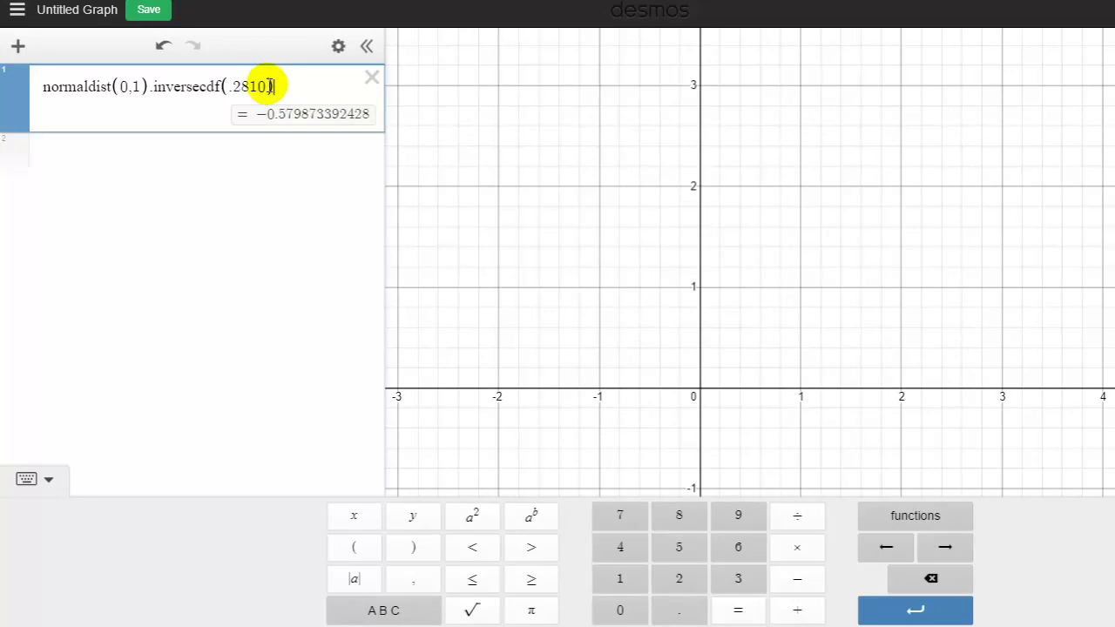
Replace the inverse CDF probability with .95, giving the z-score 1.64485362695.
key(BackSpace)
key(BackSpace)
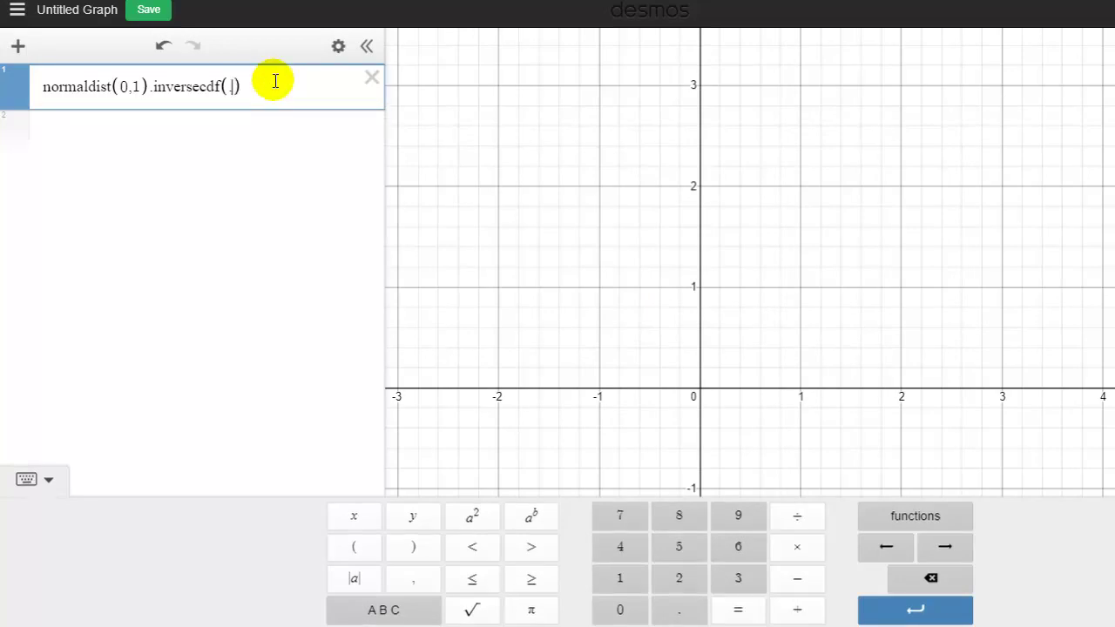
text(.95)
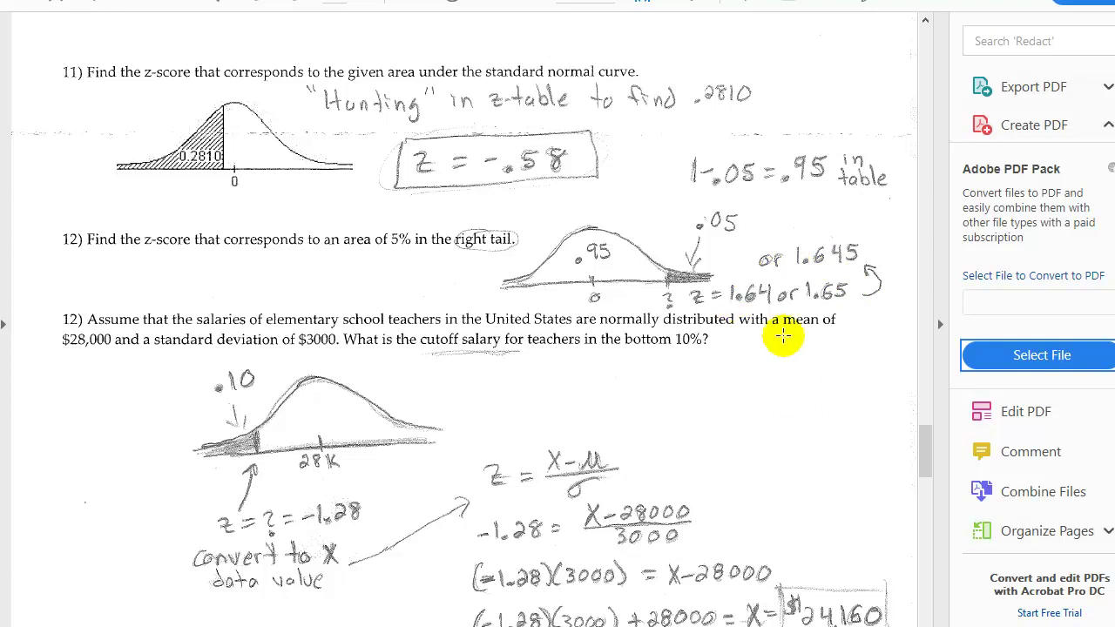
Scroll the worksheet through the teacher-salary bottom-10% problem and its $24,160 answer.
scroll(749, 252, down, 3)
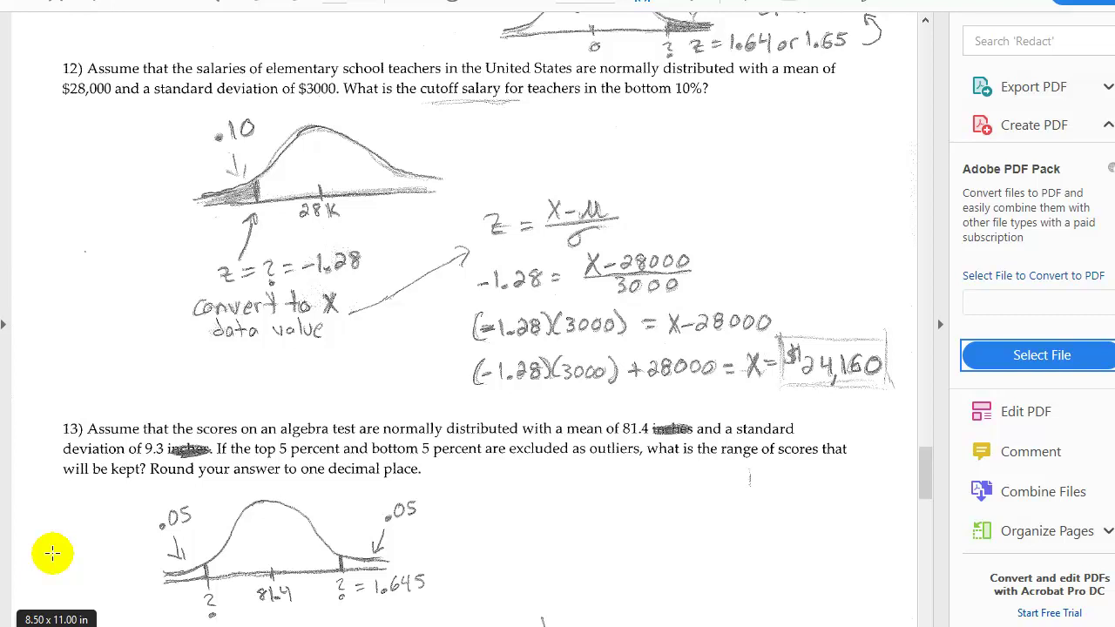
scroll(522, 390, down, 1)
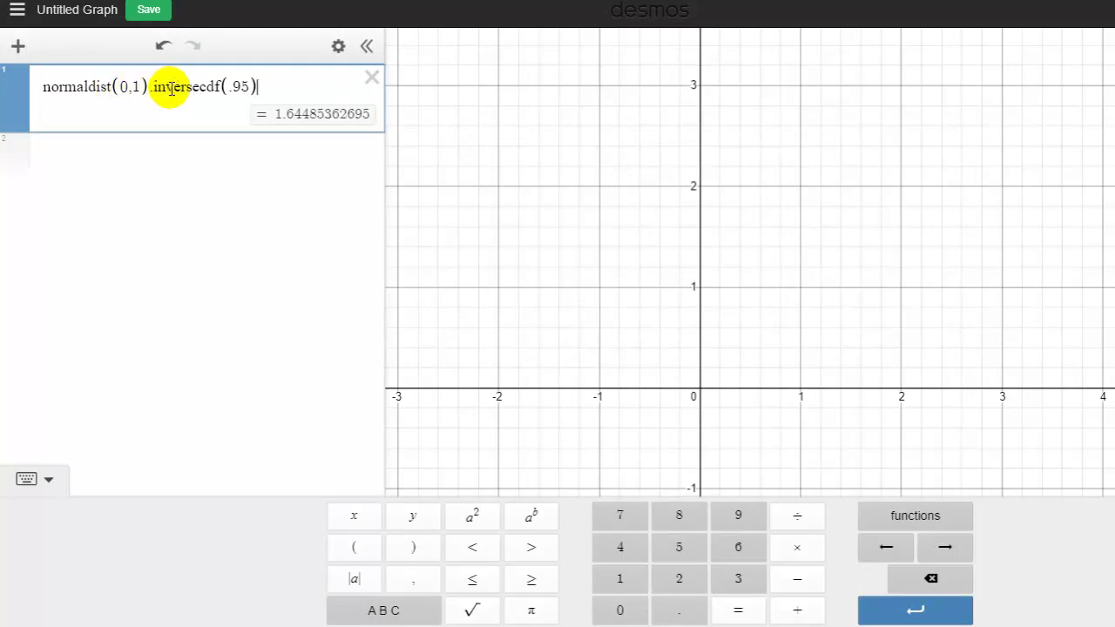
Change the inverse CDF probability from .95 to .1, returning −1.28155156554.
click(247, 88)
key(BackSpace)
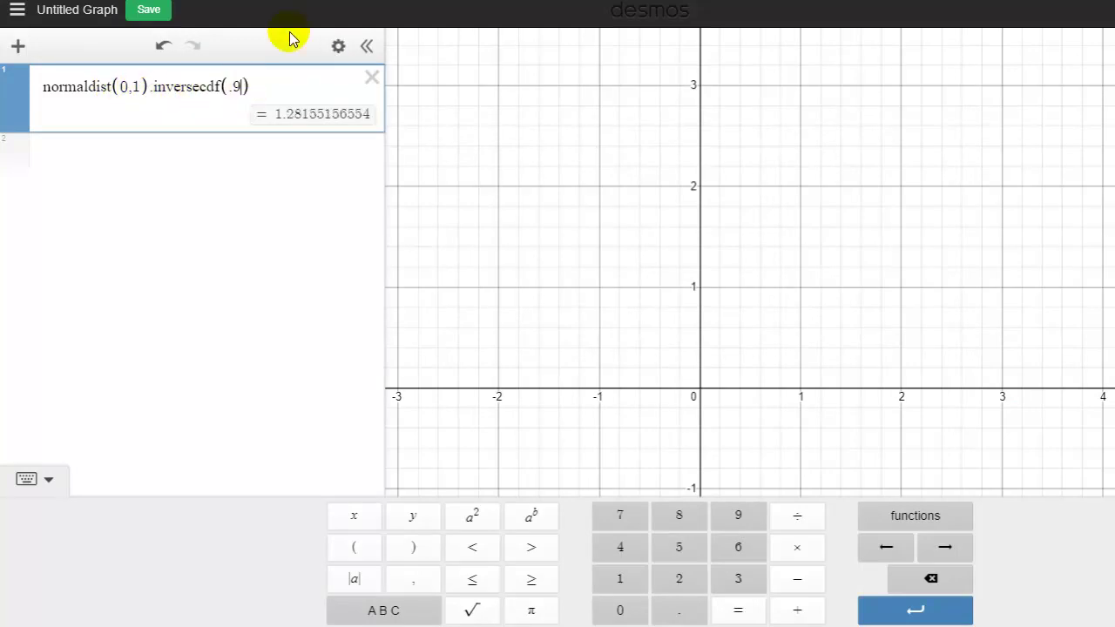
key(BackSpace)
text(1)
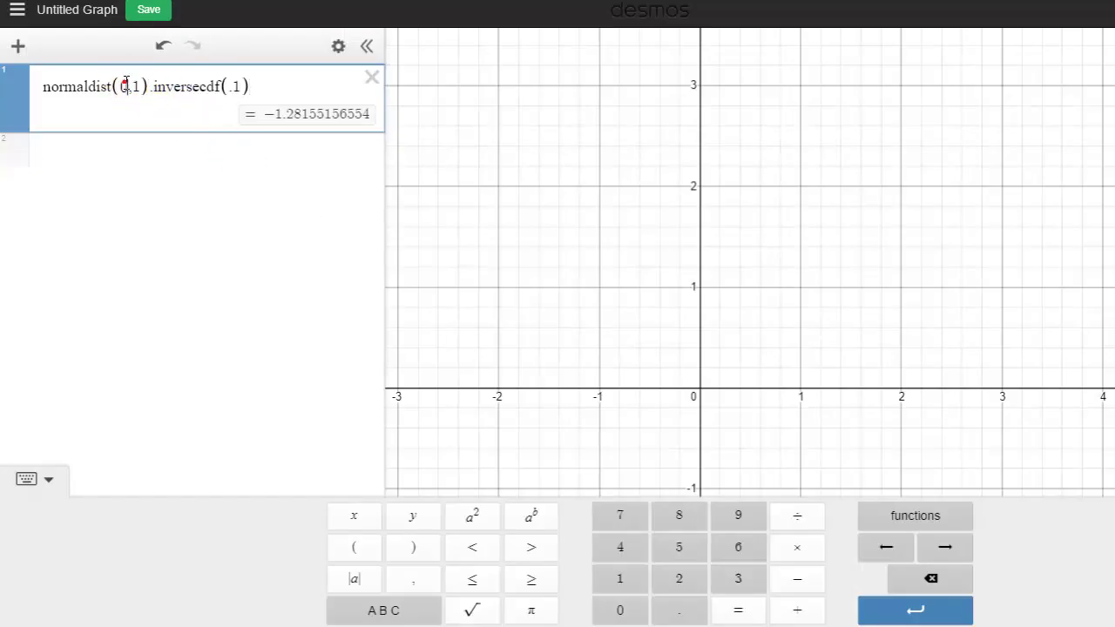
Change the distribution to normaldist(28000,3000), making the 10% cutoff 24155.3453034.
click(125, 83)
key(BackSpace)
text(28000)
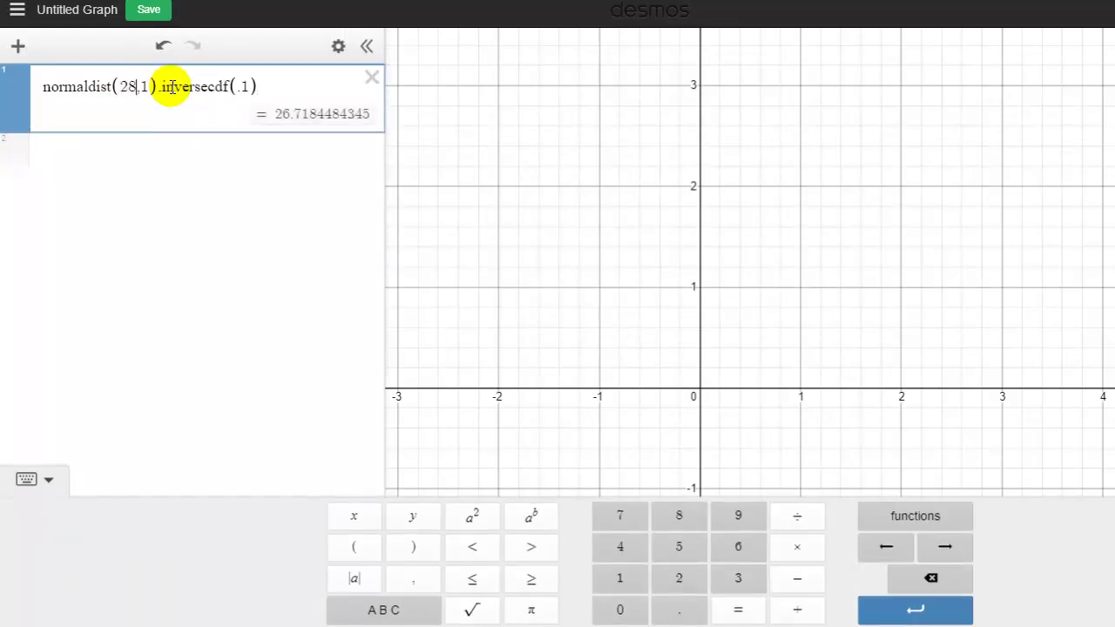
click(171, 86)
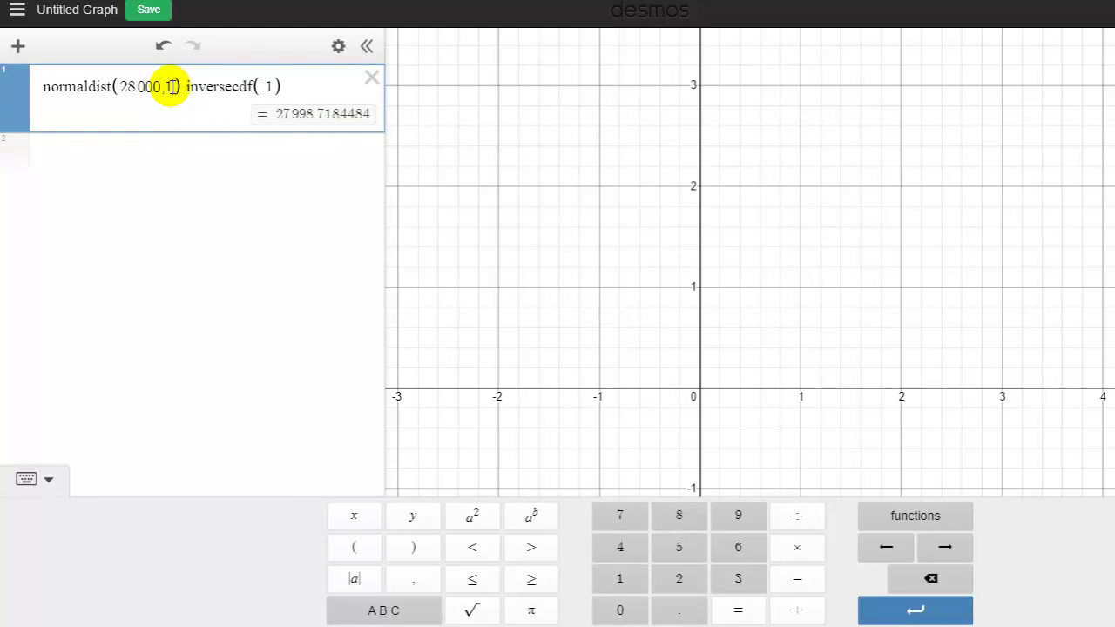
key(BackSpace)
text(3000)
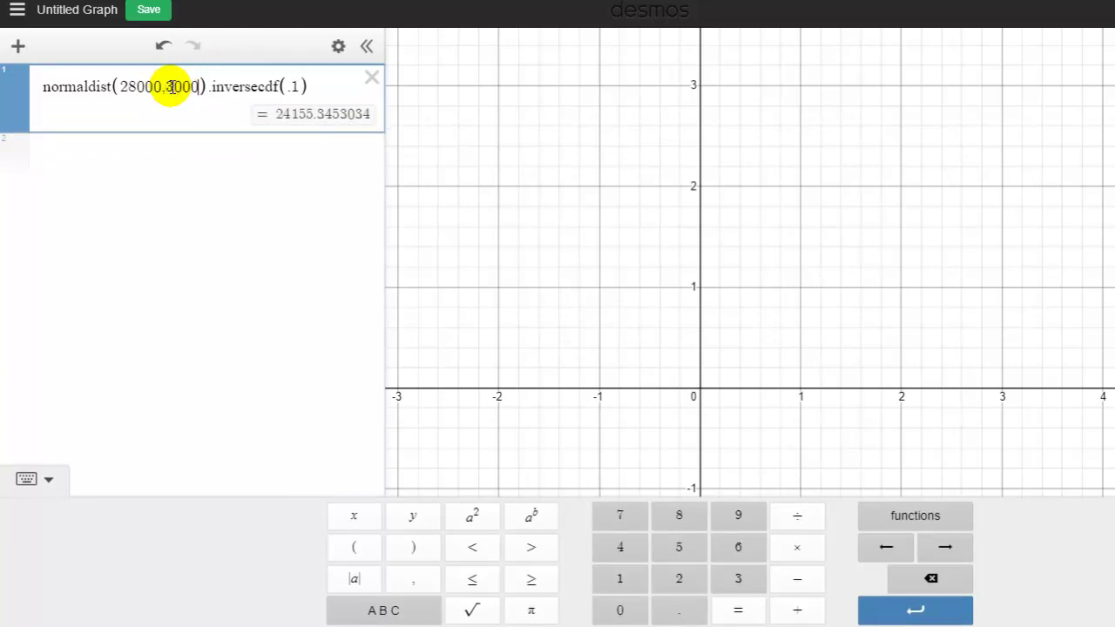
click(300, 86)
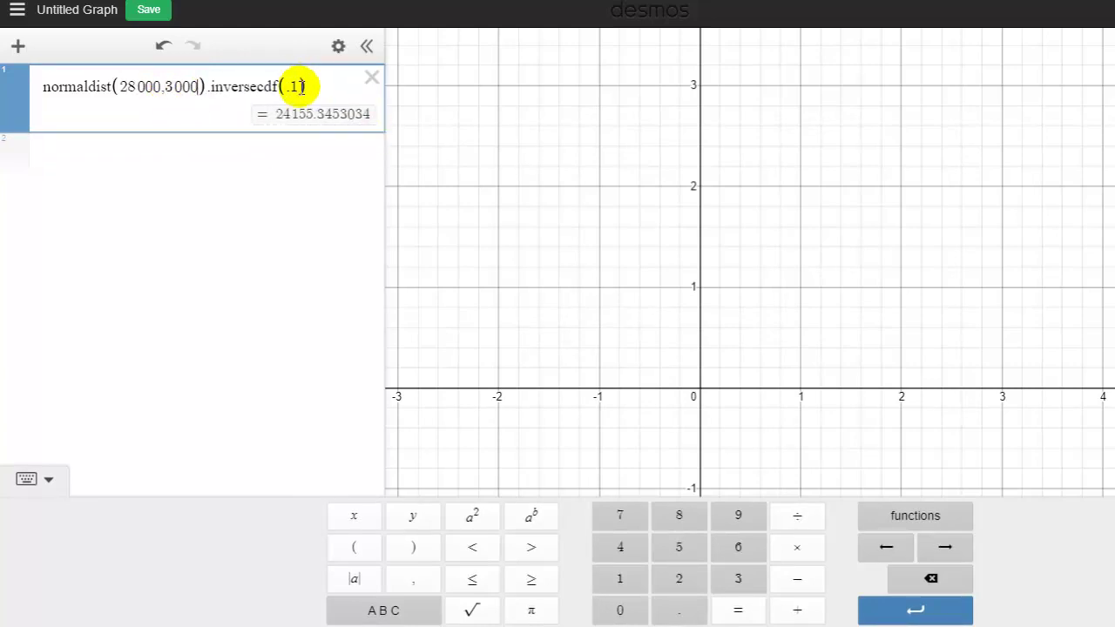